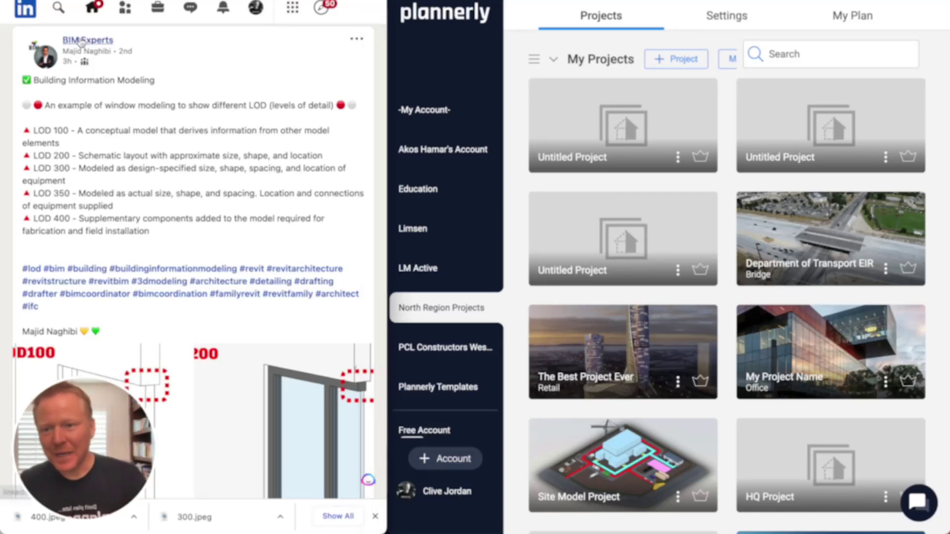
Step: Step through the enlarged LOD window reference images, starting at LOD100, then close the viewer
scroll(117, 163, "down", 3)
scroll(118, 163, "up", 3)
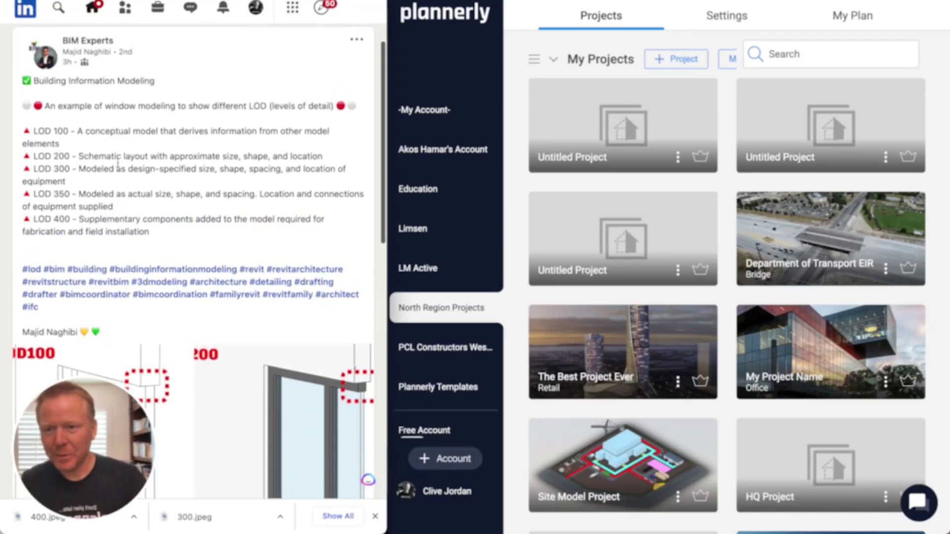
scroll(118, 163, "down", 5)
left_click(91, 184)
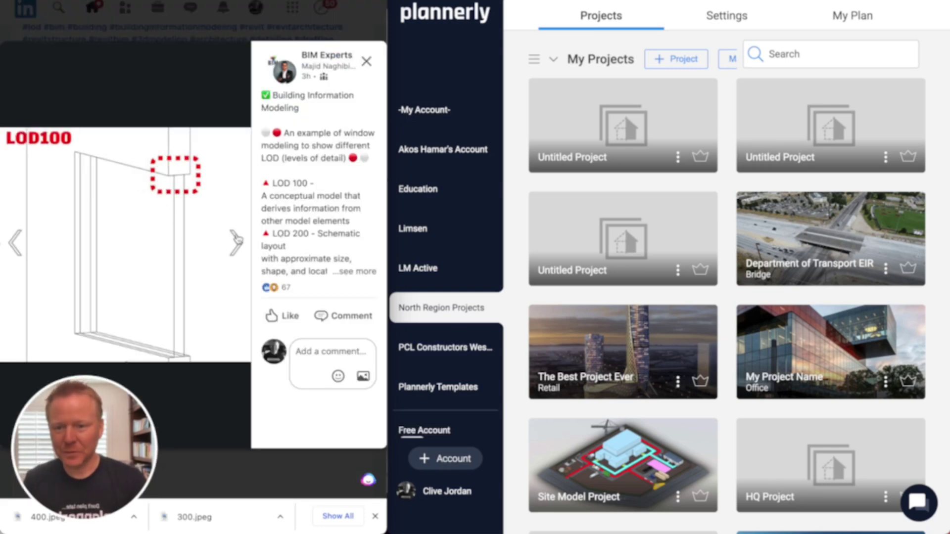
left_click(237, 241)
left_click(236, 241)
left_click(237, 241)
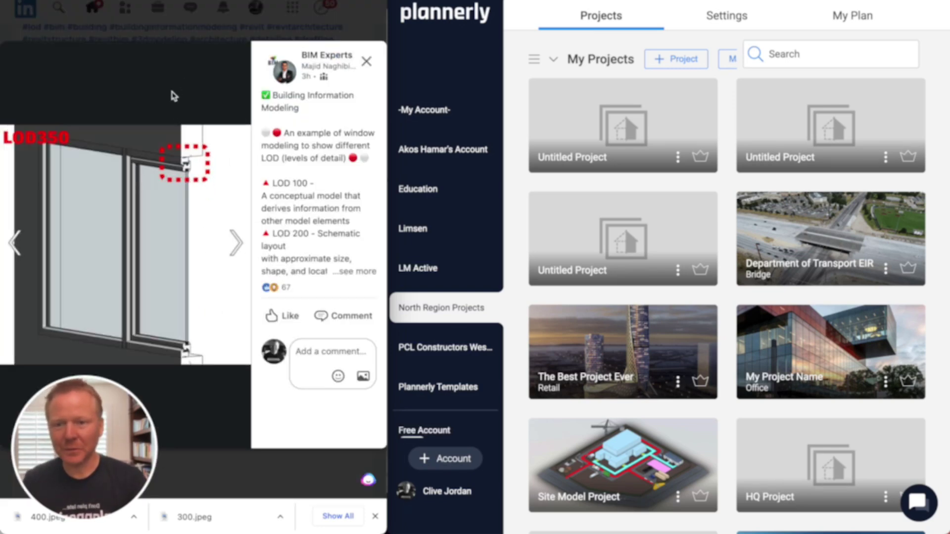
left_click(347, 19)
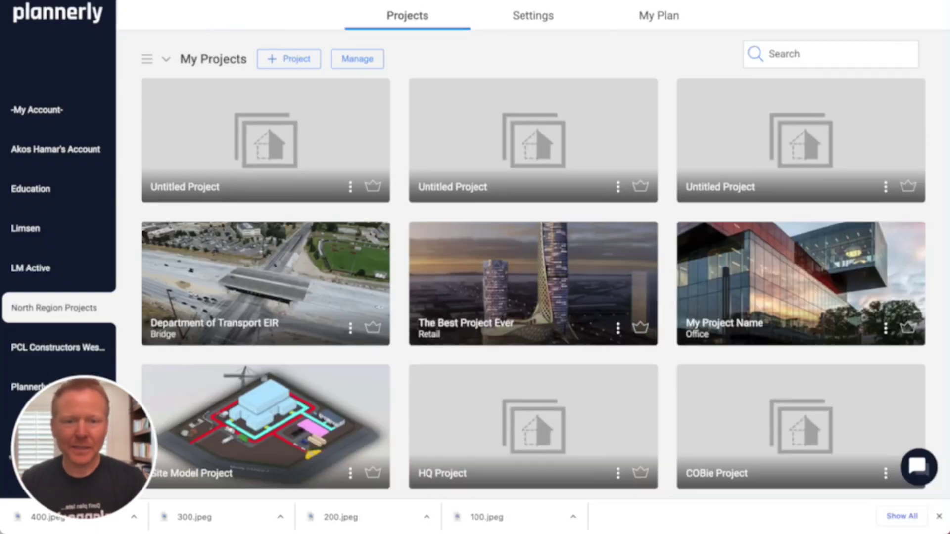
Step: Open the first Untitled Project's scope, browse the Spaces and Wall Foundations library elements, then hide the library
scroll(589, 237, "down", 5)
scroll(274, 131, "up", 5)
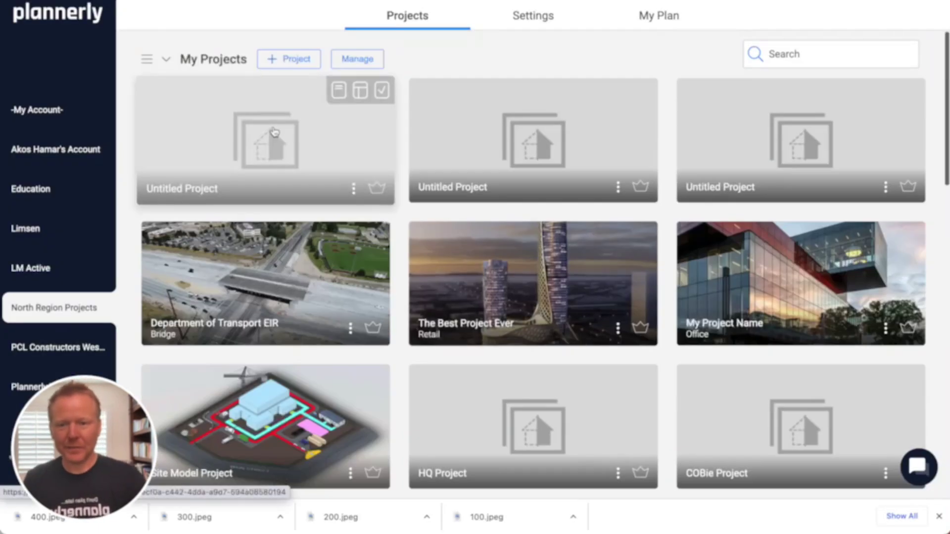
left_click(361, 91)
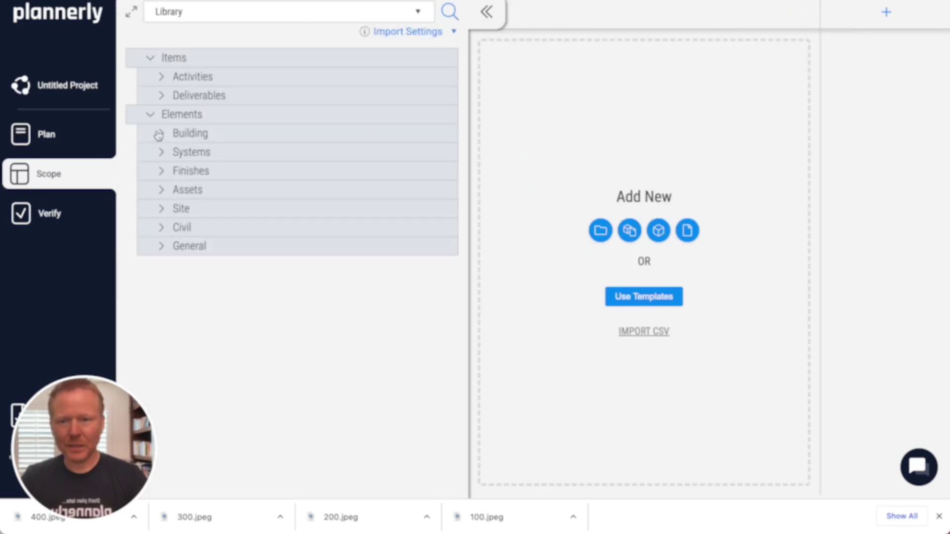
left_click(167, 167)
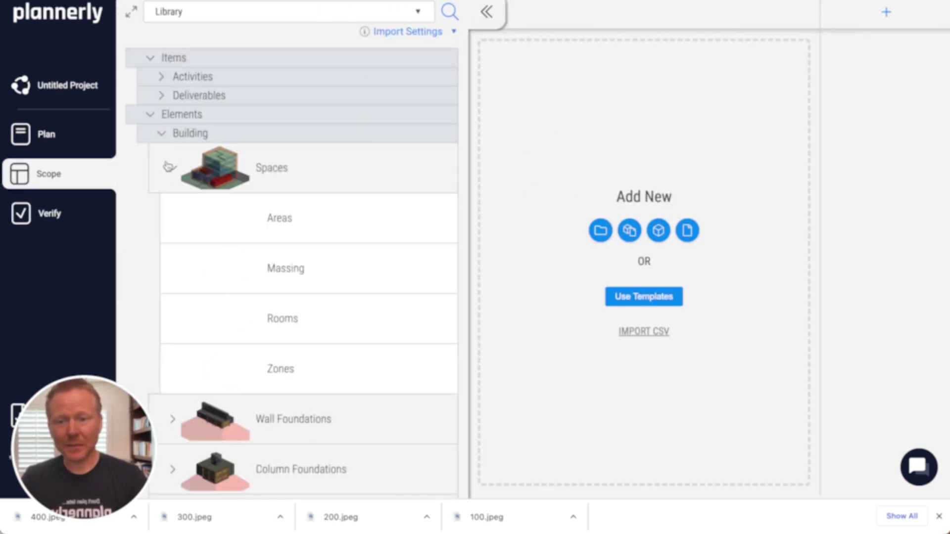
left_click(168, 167)
left_click(168, 217)
left_click(168, 216)
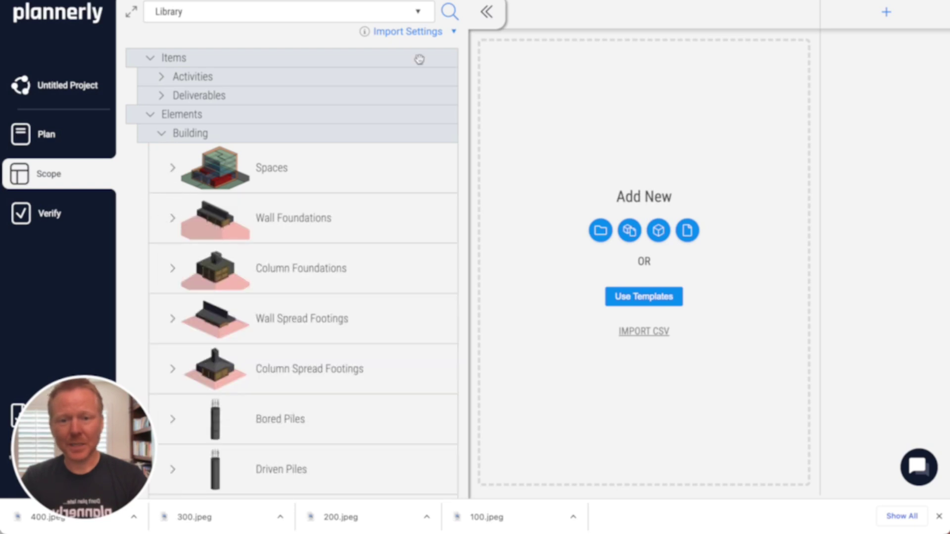
left_click(486, 13)
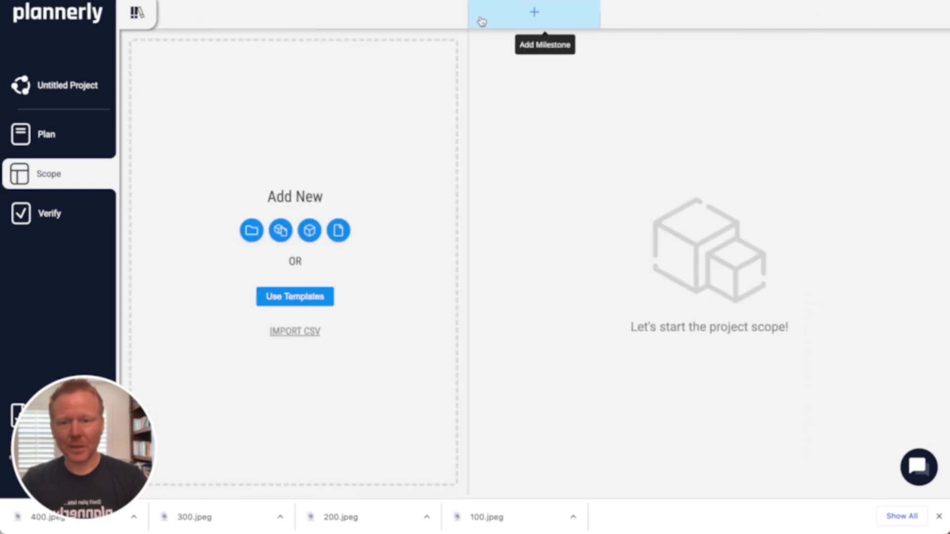
Step: Add a new scope element by searching 'Wind' and choosing bSDD Pr_30_59_97 Window panels
left_click(310, 230)
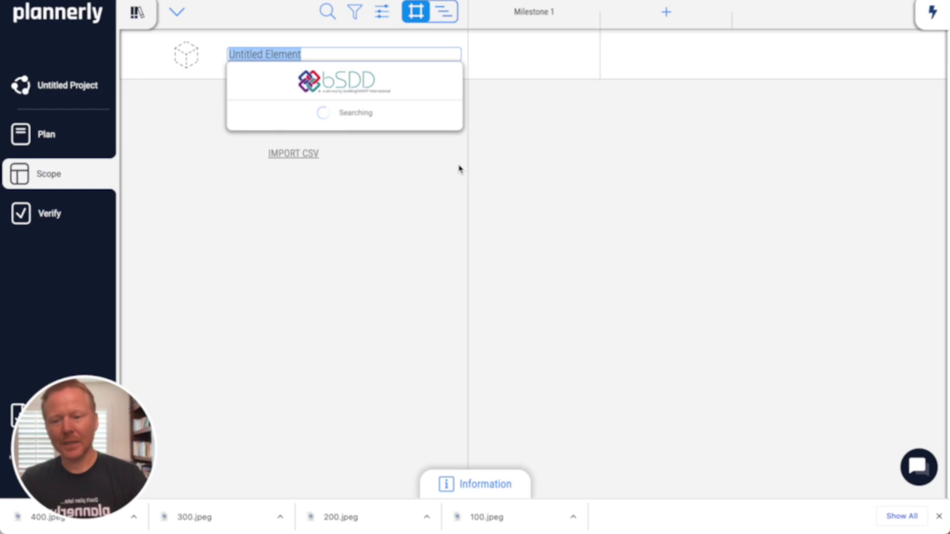
type("Wind")
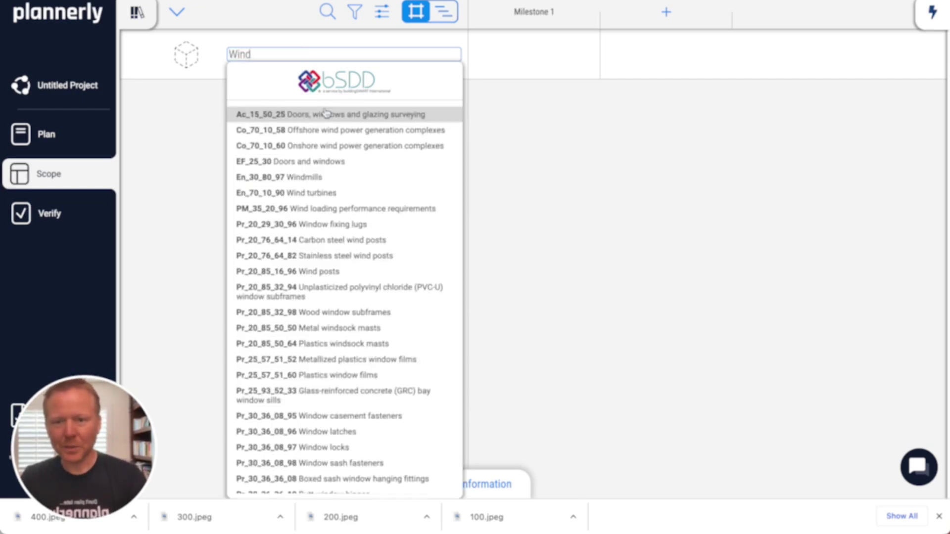
scroll(328, 208, "down", 4)
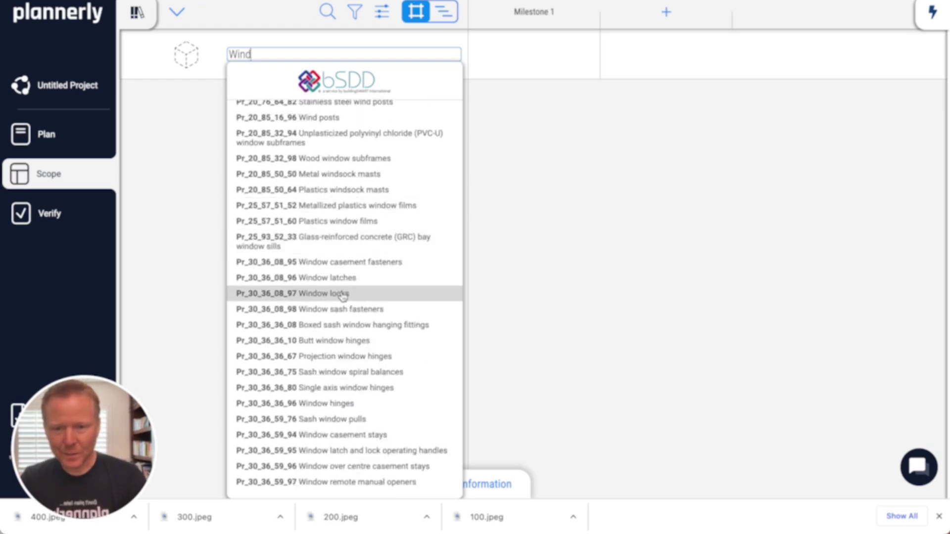
scroll(343, 296, "down", 3)
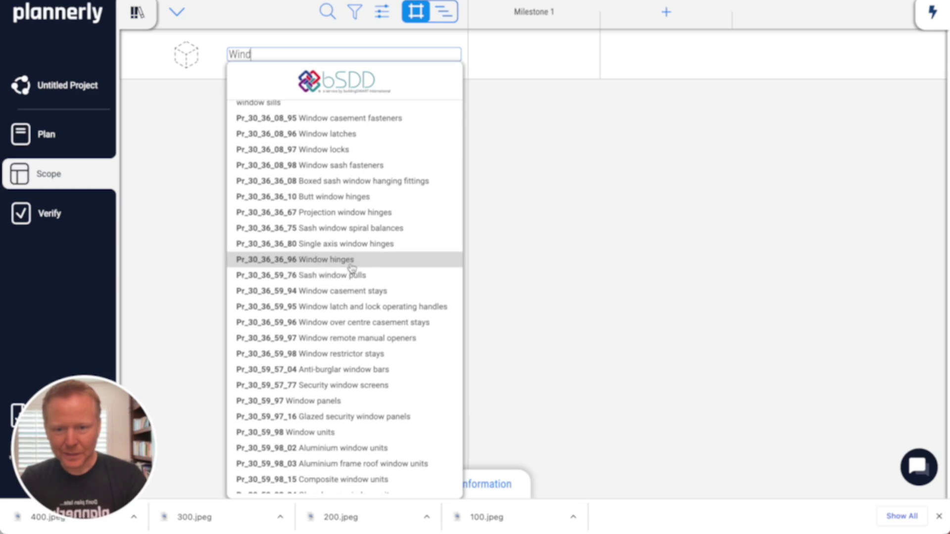
left_click(346, 401)
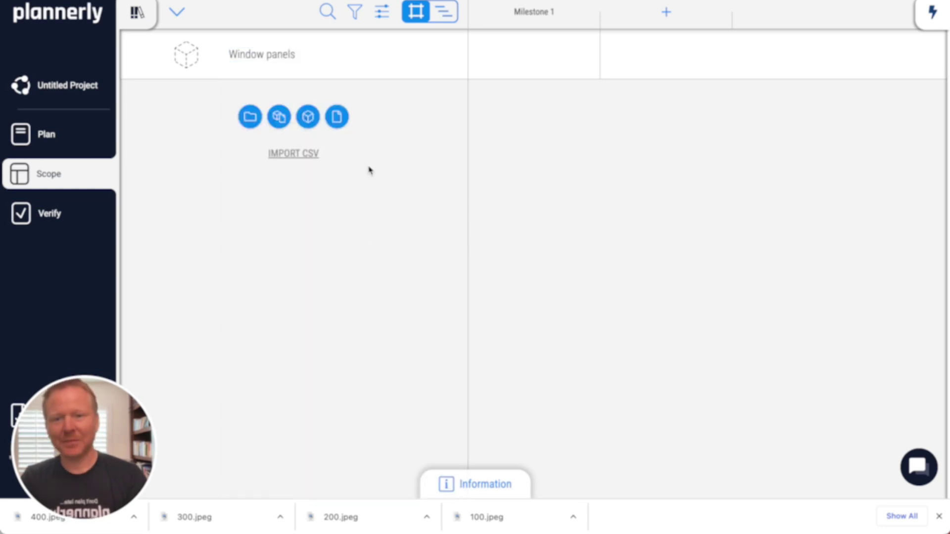
Step: Turn on Classification Codes and Entity Types in the scope view preferences
left_click(383, 12)
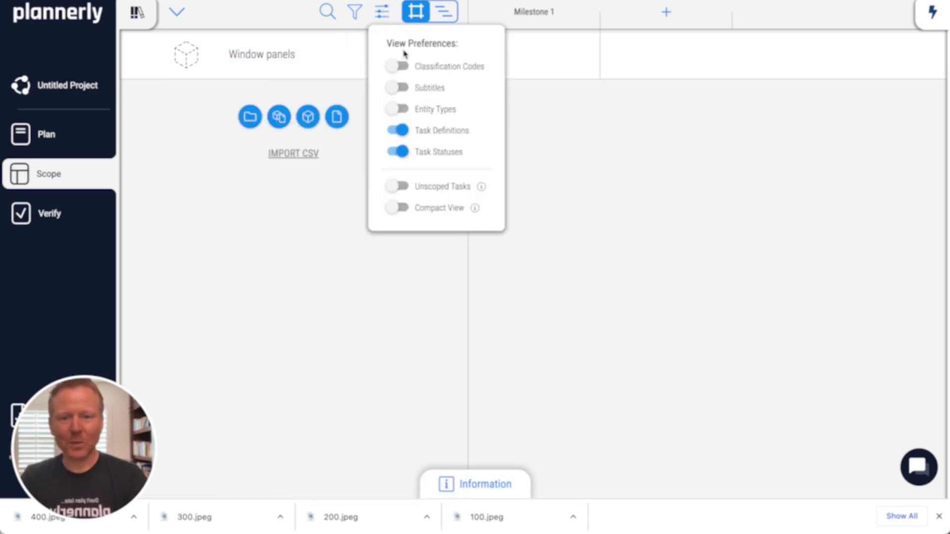
left_click(401, 67)
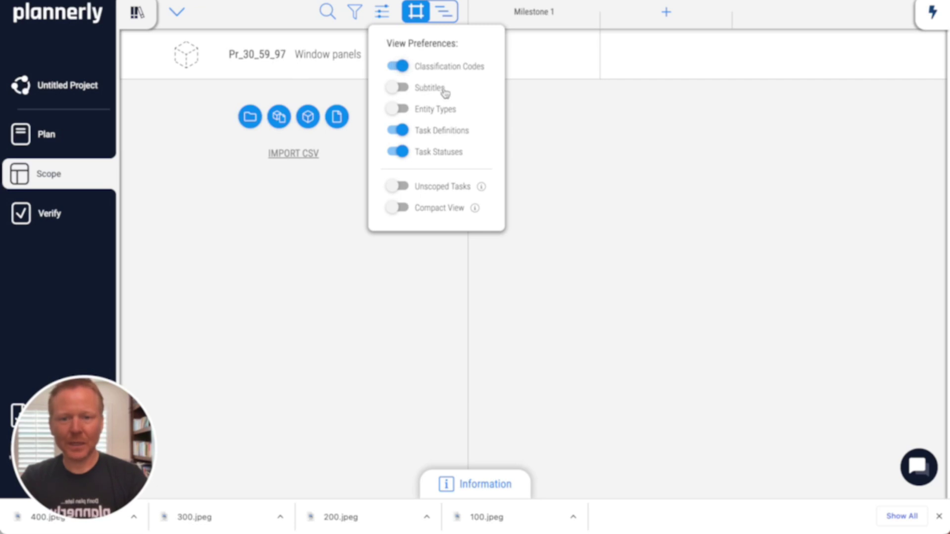
left_click(438, 110)
Step: Set Window panels' entity type to IfcWindow and add an LOD 100 requirement under Milestone 1
left_click(356, 61)
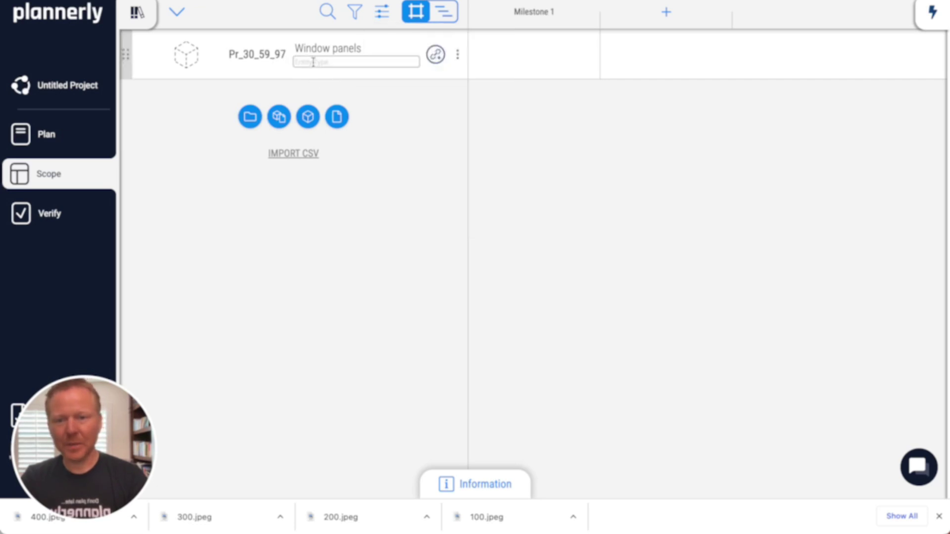
type("window")
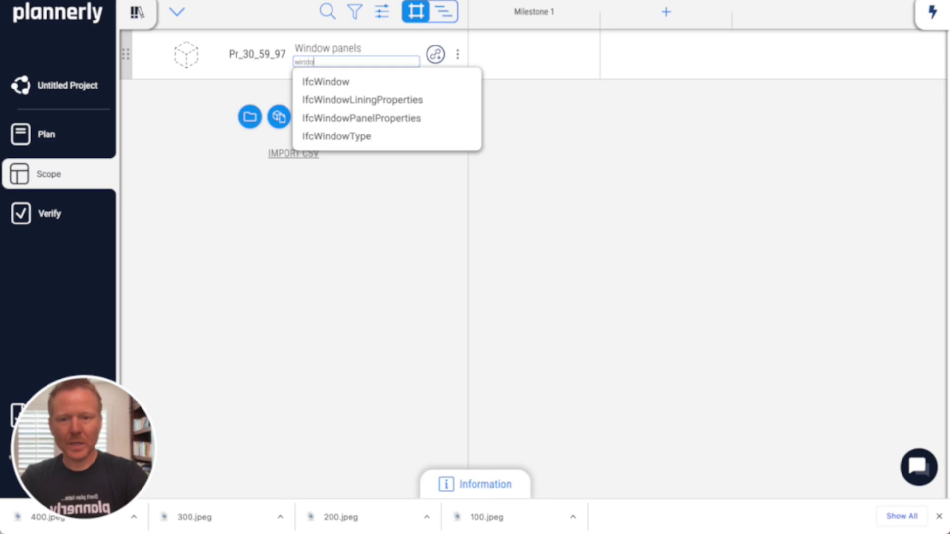
key("Down")
key("Return")
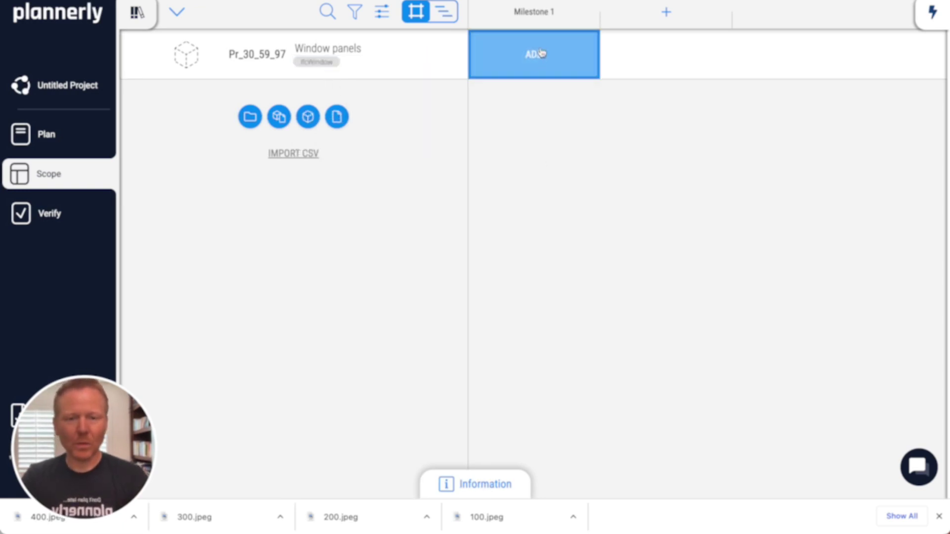
left_click(541, 53)
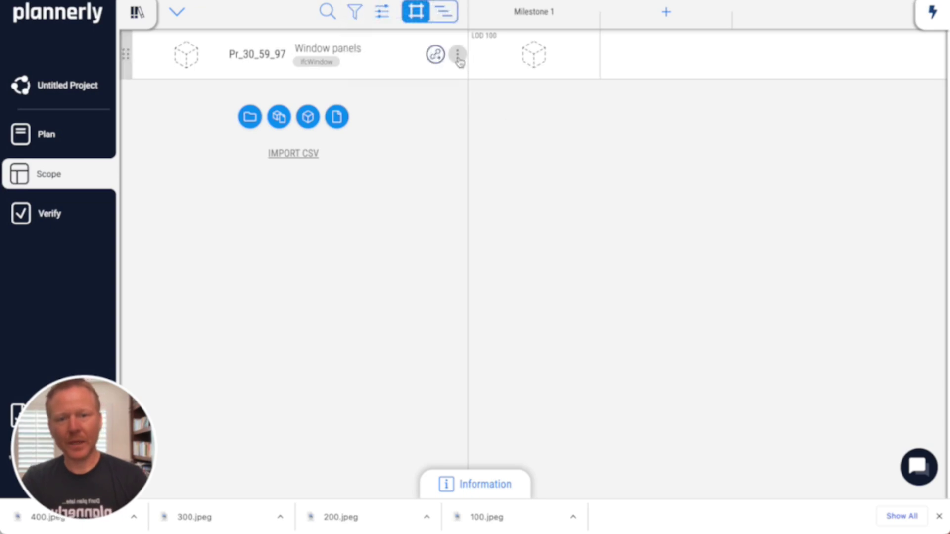
Step: Edit Window panels and add a cropped LOD100 image as its Symbolic geometry
left_click(458, 55)
left_click(469, 84)
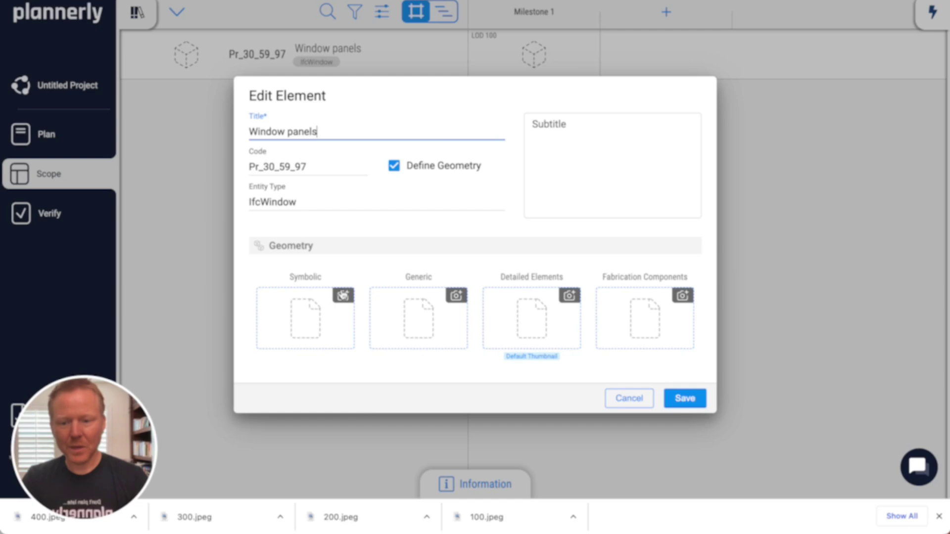
left_click_drag(468, 517, 305, 317)
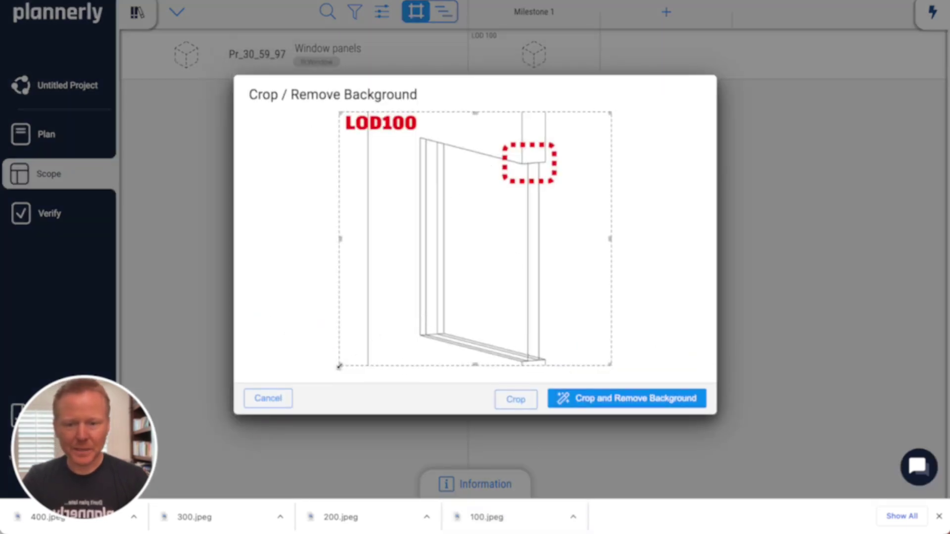
mouse_move(339, 366)
left_mouse_down()
mouse_move(422, 335)
mouse_move(393, 318)
mouse_move(416, 319)
left_mouse_up()
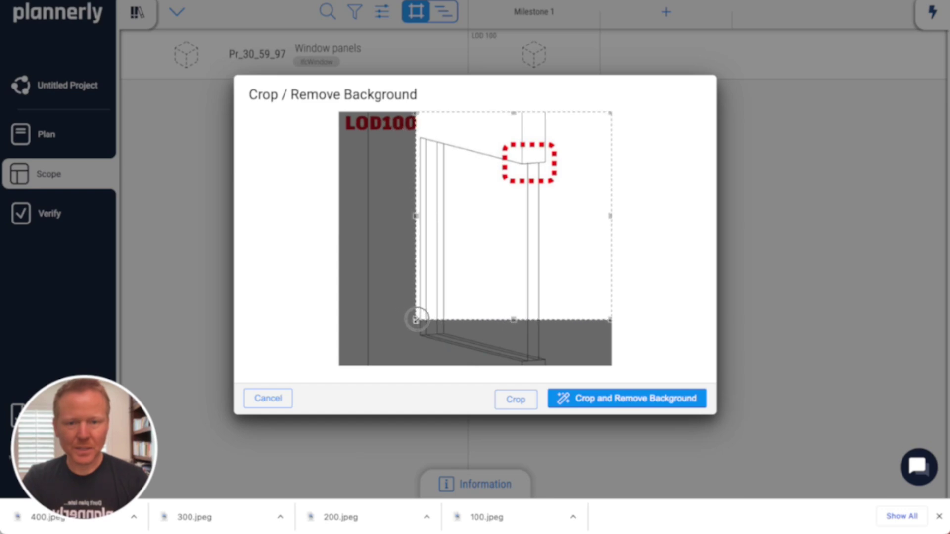
left_click_drag(515, 323, 513, 367)
left_click(515, 399)
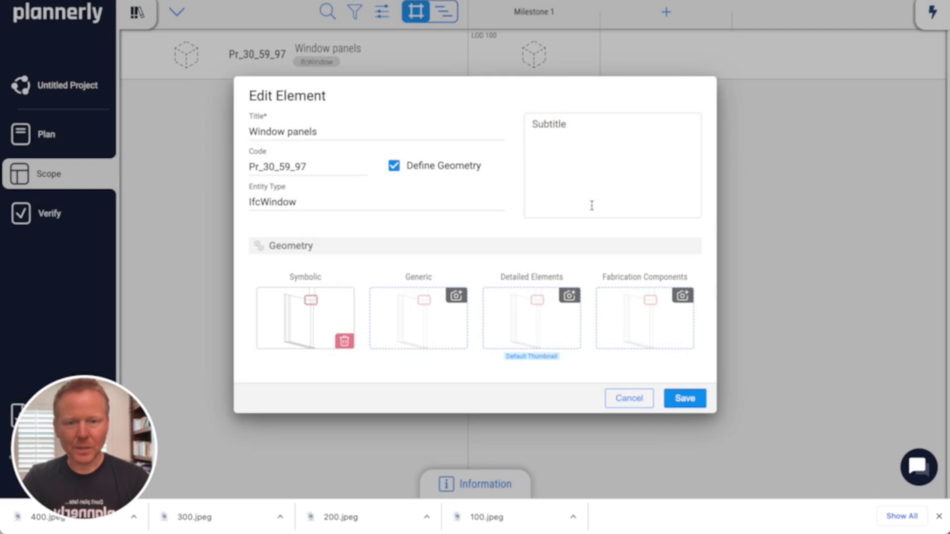
Step: Add the LOD200 image as Generic geometry, cropping off its blank left strip
left_click_drag(321, 516, 415, 321)
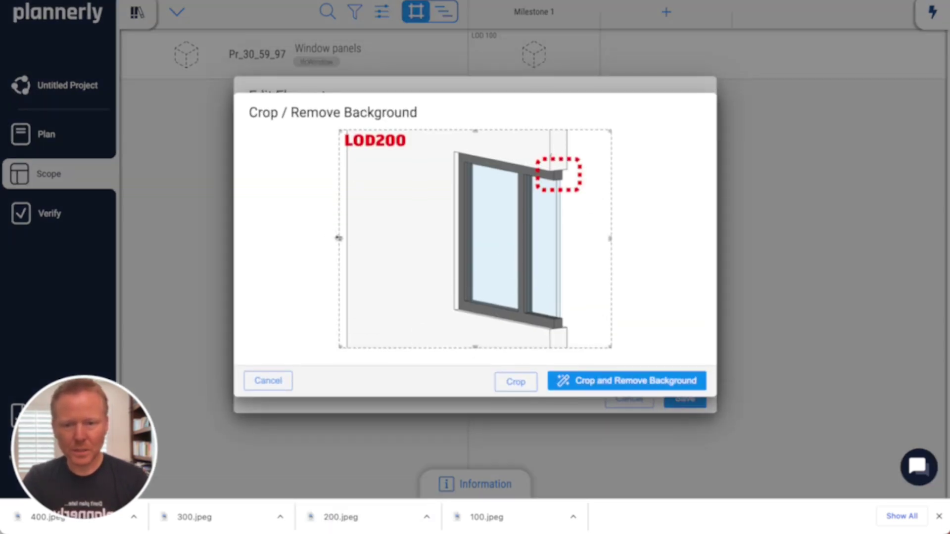
left_click_drag(338, 238, 422, 239)
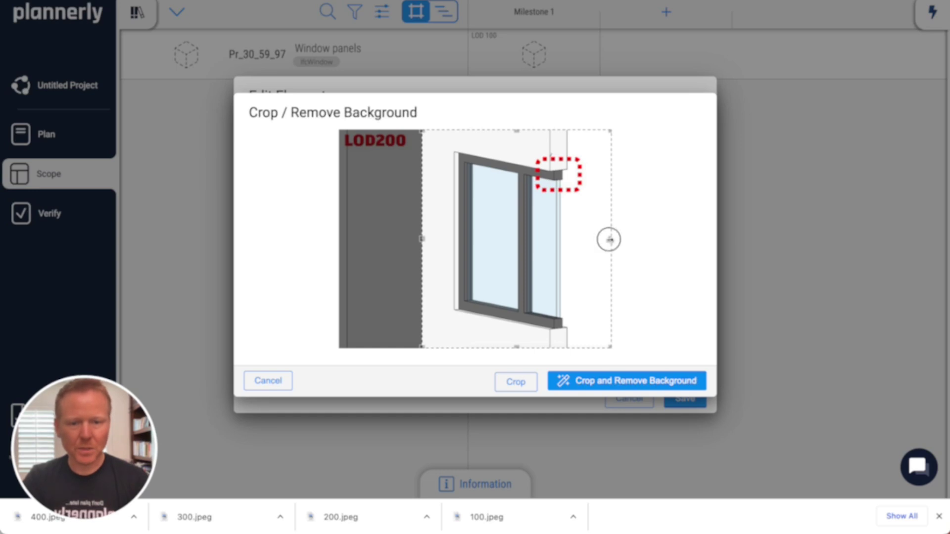
left_click(518, 385)
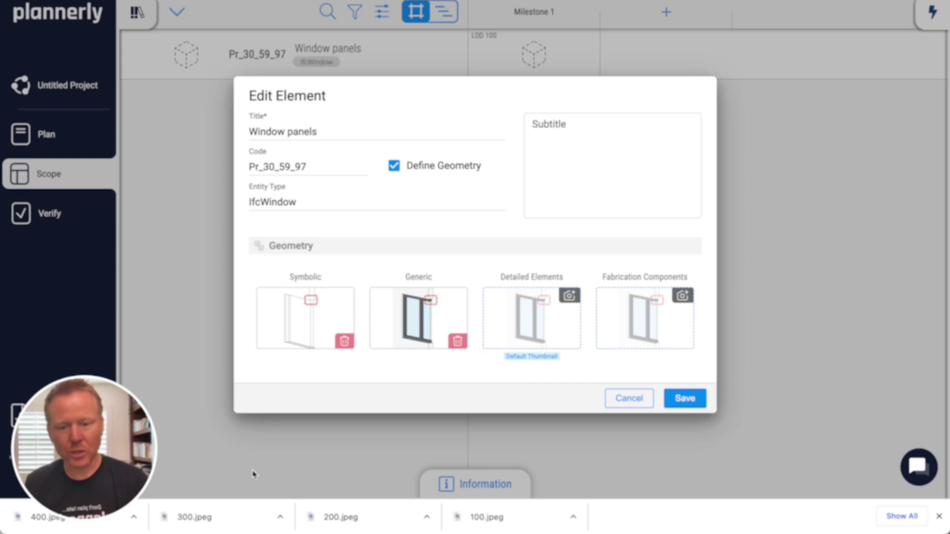
Step: Add 300.jpeg as the Detailed Elements image with a plain crop, reverting the background removal
left_click_drag(186, 515, 537, 332)
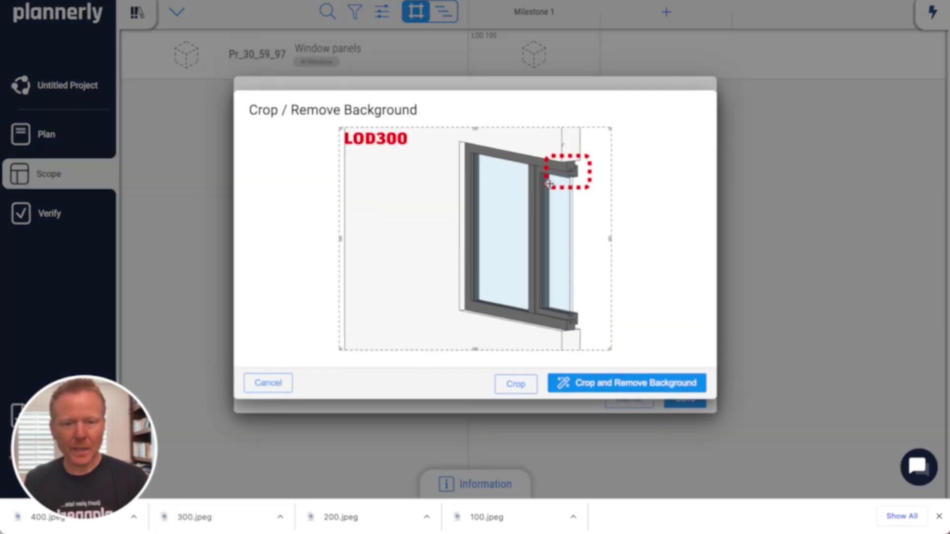
left_click_drag(339, 239, 431, 239)
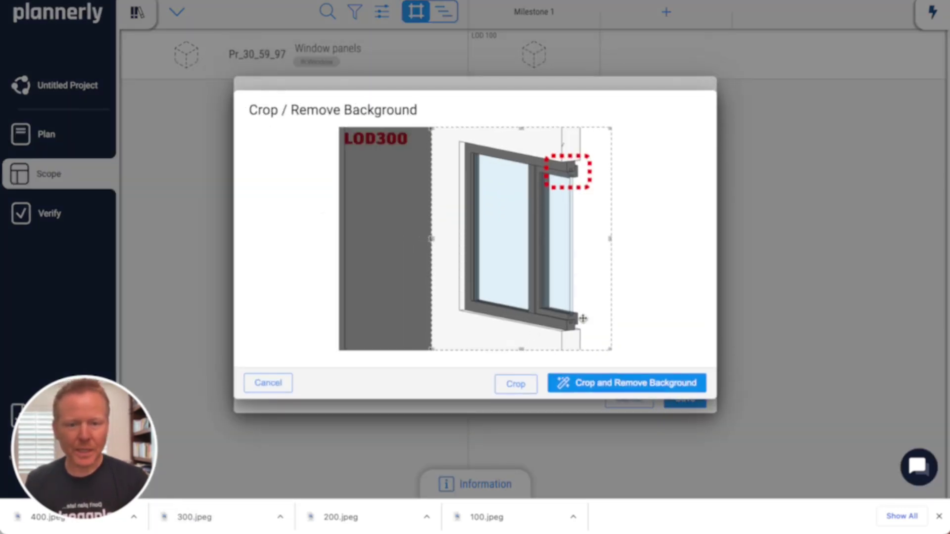
left_click(613, 391)
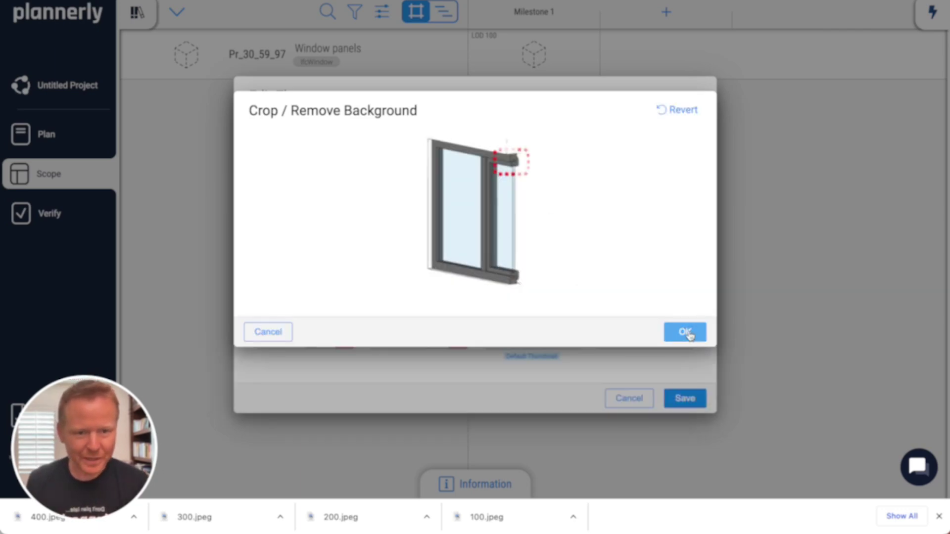
left_click(679, 110)
left_click(515, 384)
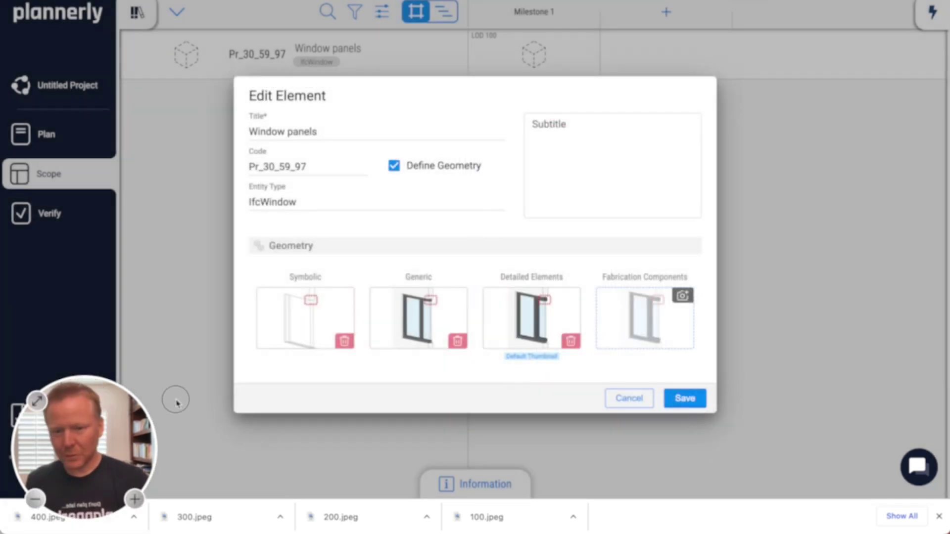
Step: Add 400.jpeg as the Fabrication Components image, cropped on the left and bottom
left_click_drag(47, 518, 643, 318)
left_click(366, 242)
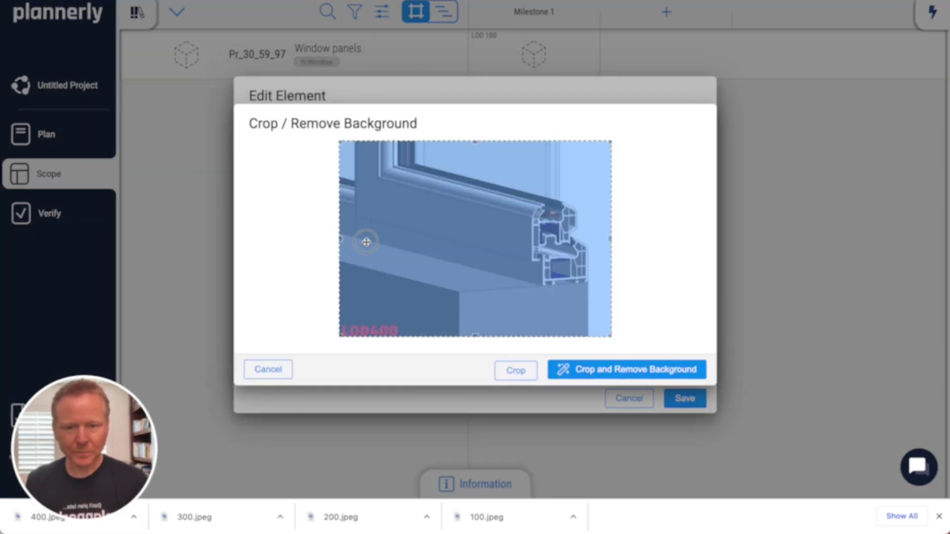
left_click_drag(340, 238, 405, 238)
left_click(515, 371)
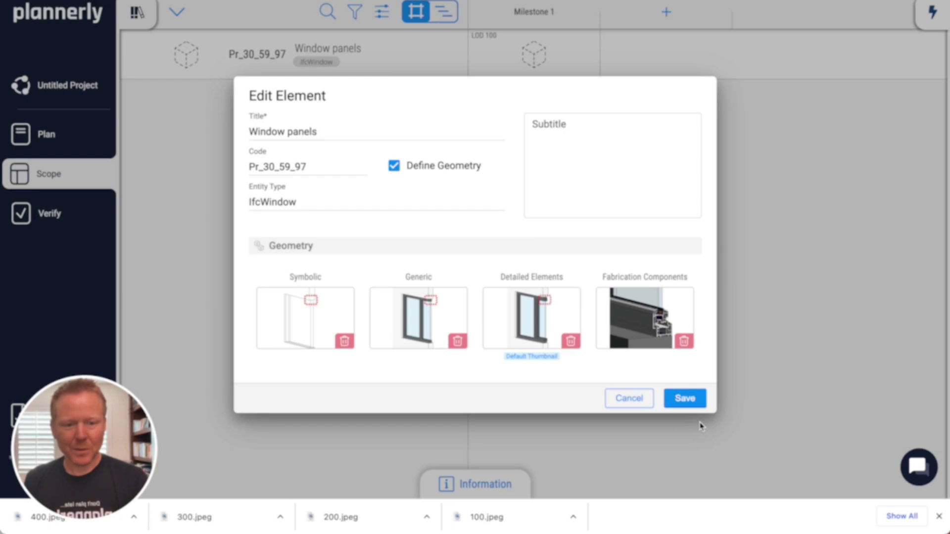
Step: Save the element images and try out Milestone 1 detail levels from LOD 200 to 400
left_click(685, 399)
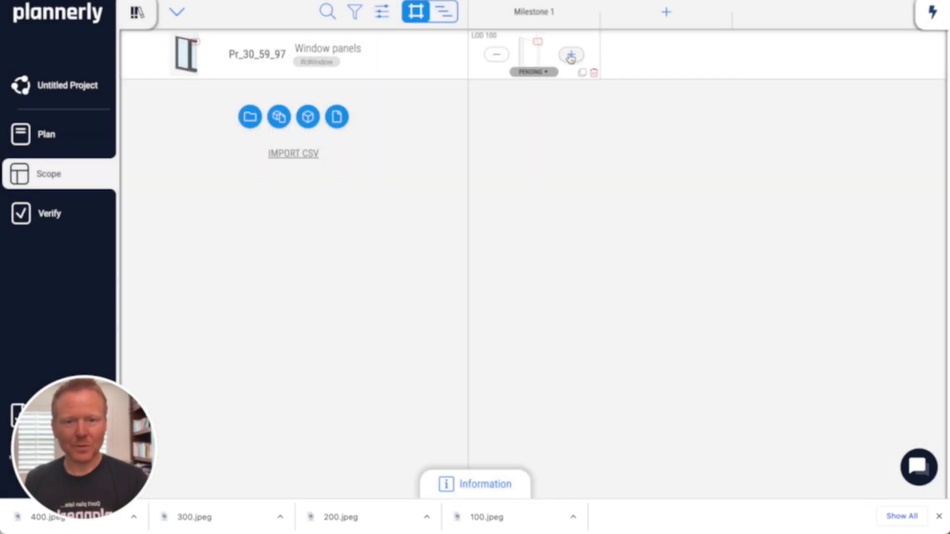
left_click(571, 56)
left_click(571, 56)
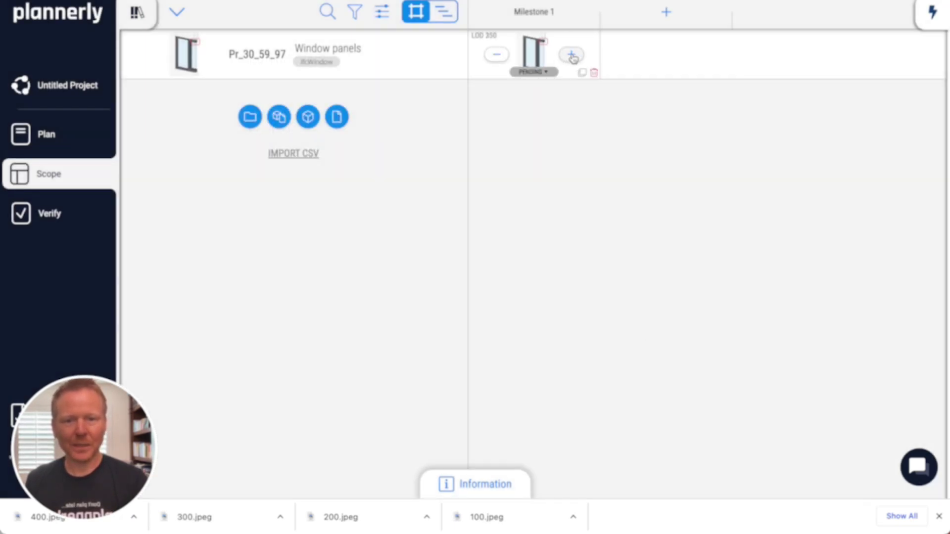
left_click(572, 56)
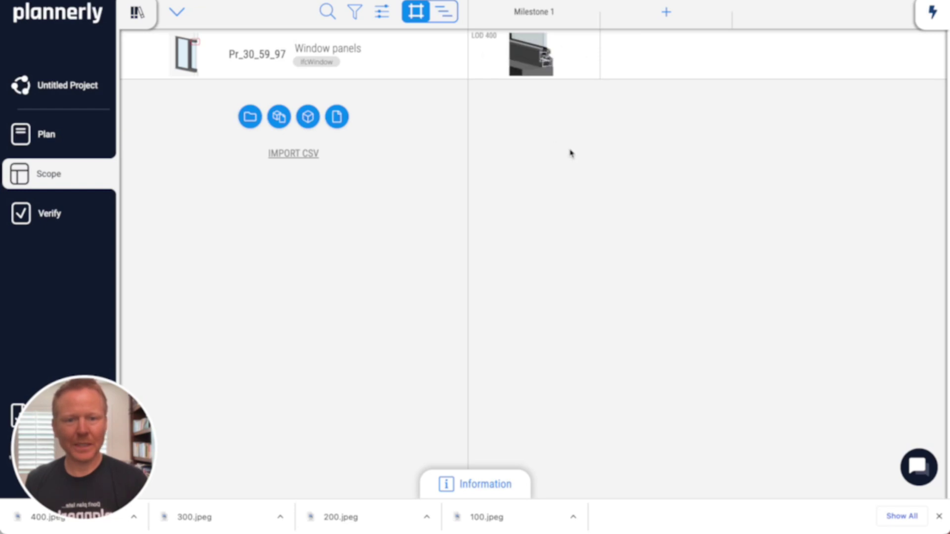
left_click(497, 56)
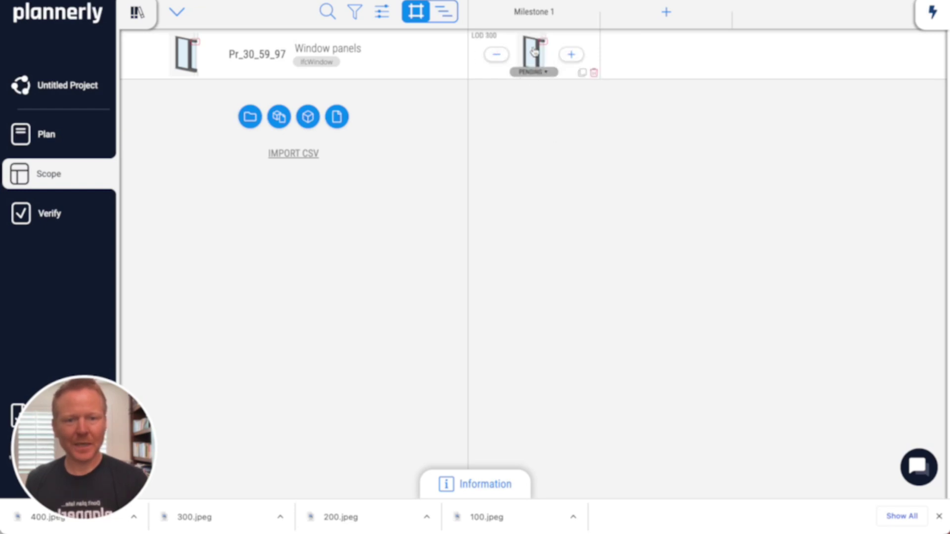
Step: Add Milestone 2, 3 and 4 columns to the scope grid
left_click(680, 14)
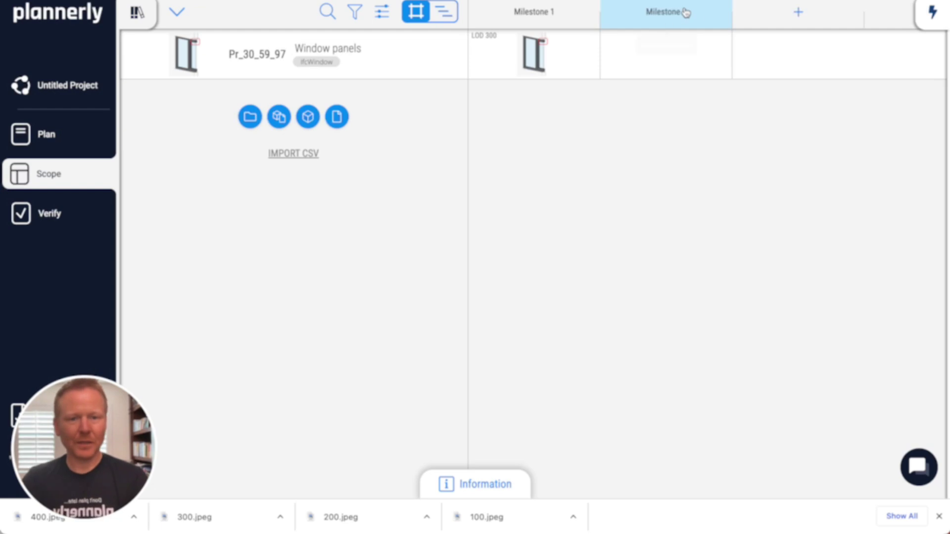
left_click(791, 15)
left_click(880, 20)
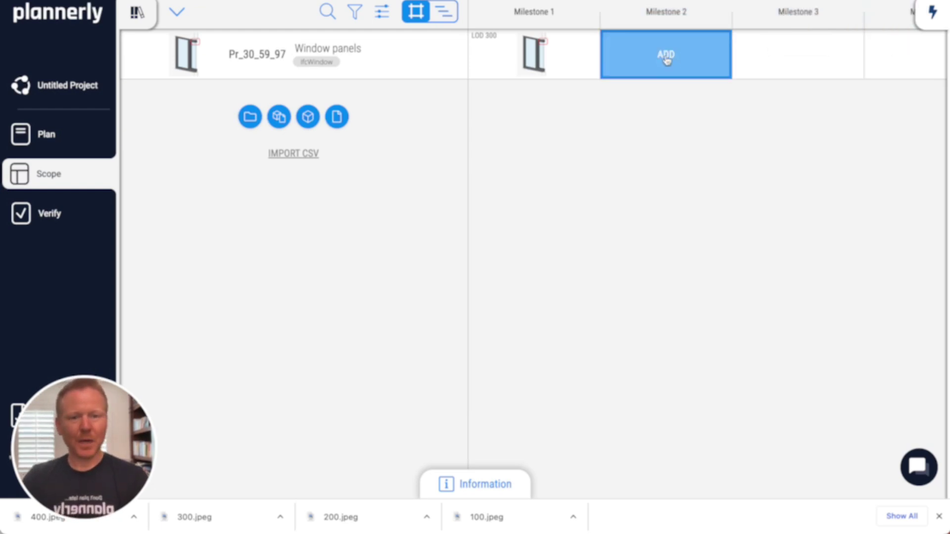
left_click(497, 51)
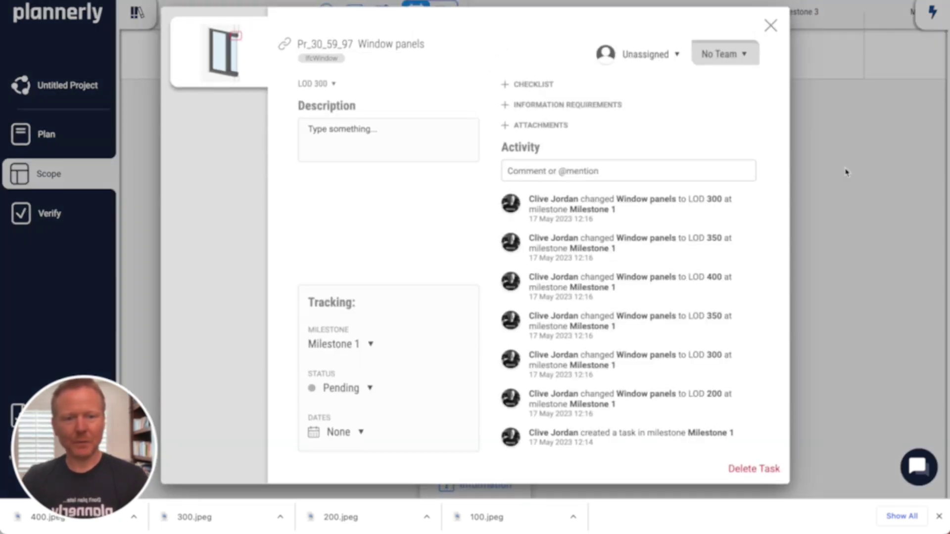
key("Escape")
Step: Reset Milestone 1 to LOD 100 and add Window panels to Milestones 2, 3 and 4
left_click(496, 55)
left_click(496, 55)
left_click(625, 55)
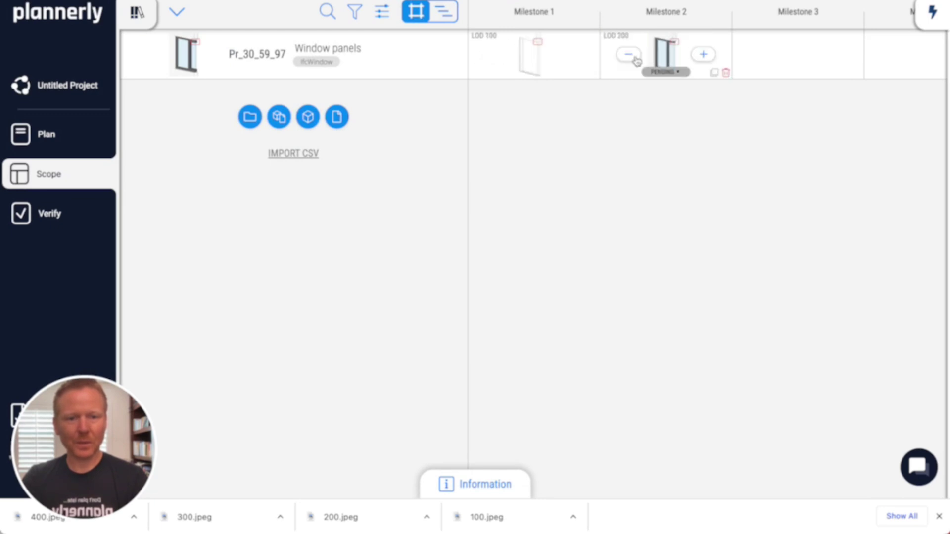
left_click(757, 55)
left_click(884, 55)
scroll(861, 127, "right", 5)
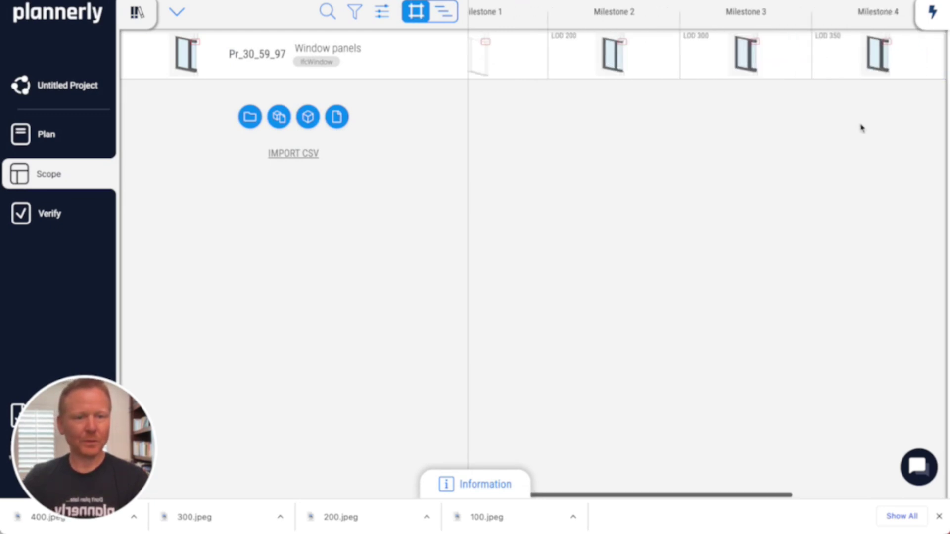
scroll(703, 158, "left", 5)
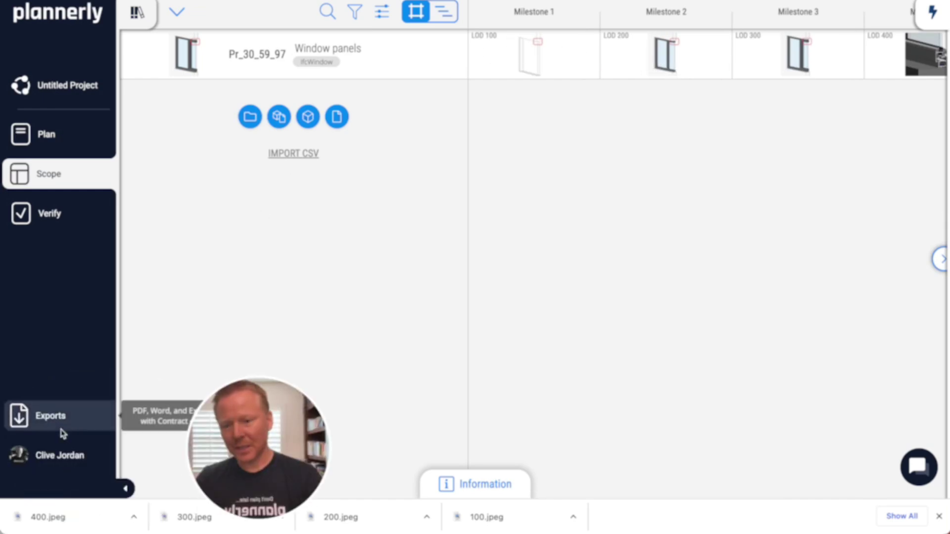
Step: Create an export with the Scope Grid and Details pages and download it as PDF
left_click(59, 419)
left_click(361, 68)
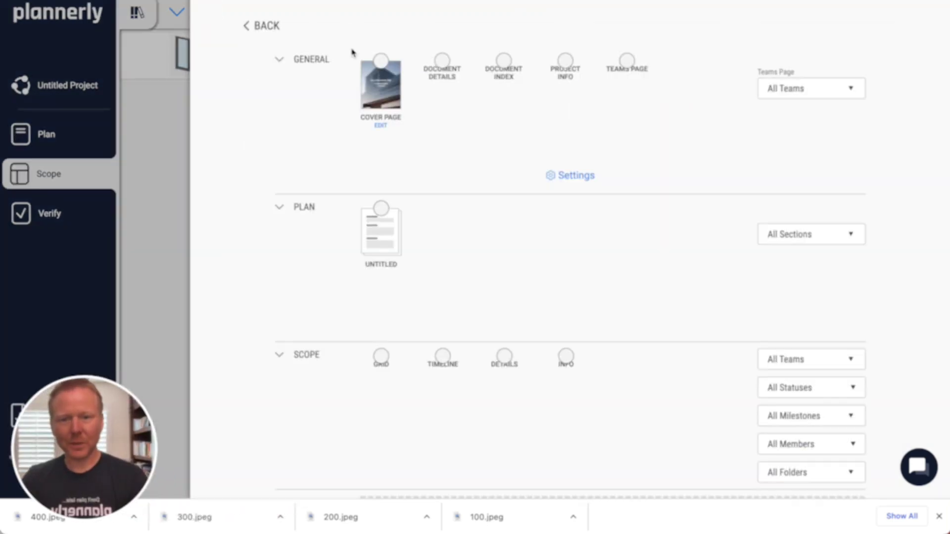
scroll(398, 383, "down", 2)
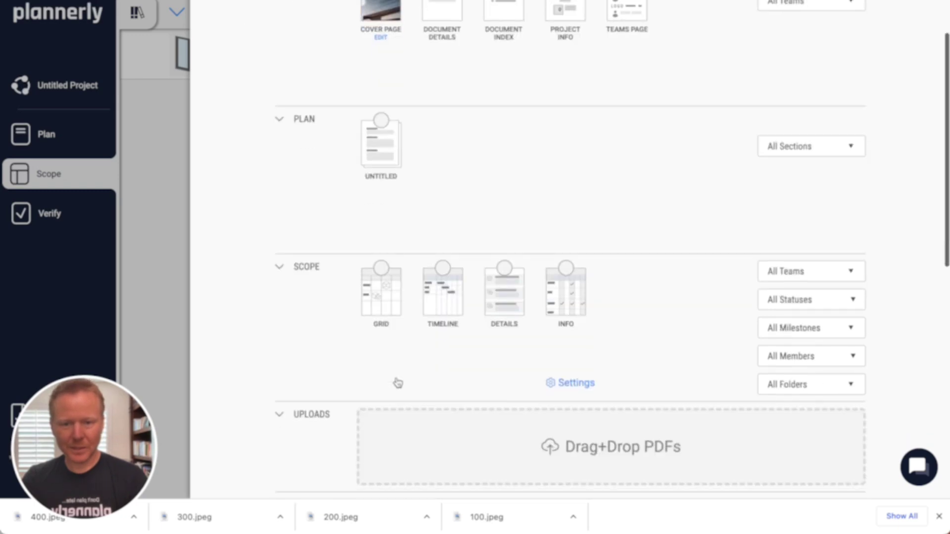
left_click(381, 267)
scroll(507, 137, "down", 5)
left_click(502, 65)
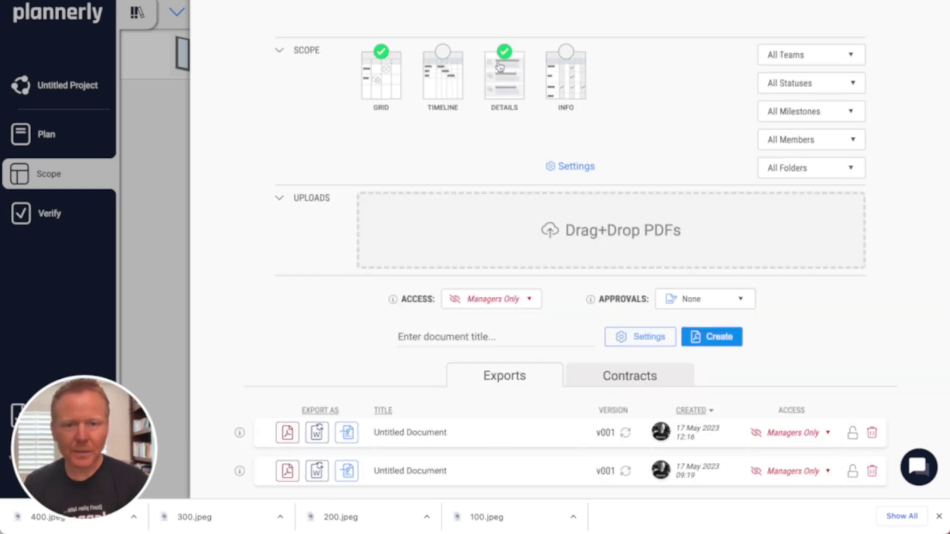
left_click(714, 341)
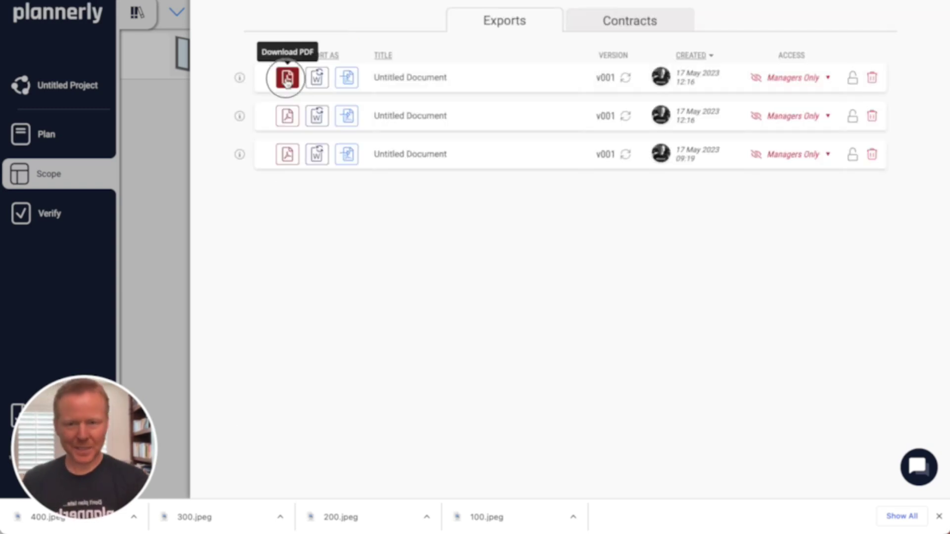
left_click(287, 80)
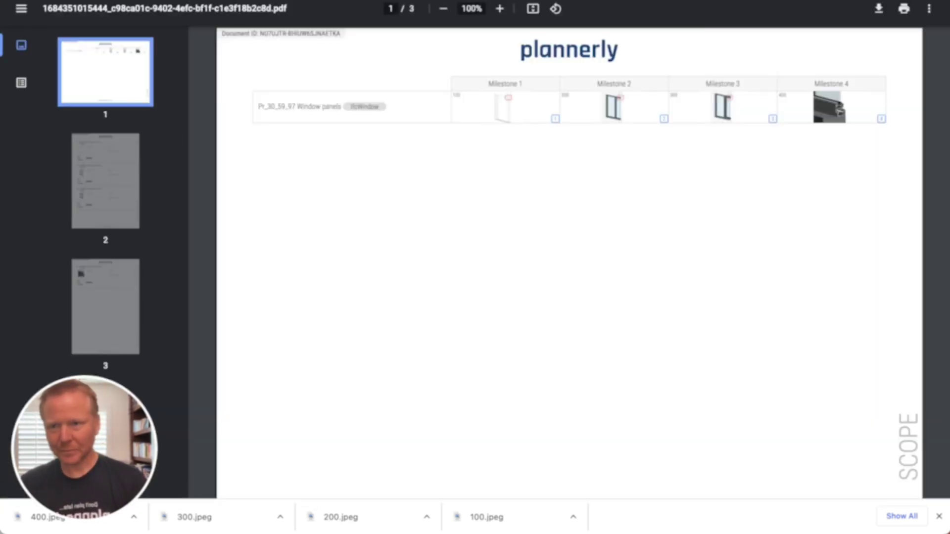
Step: Jump to page 2 and scroll through the Window panels details for Milestones 1–4
scroll(411, 191, "down", 2)
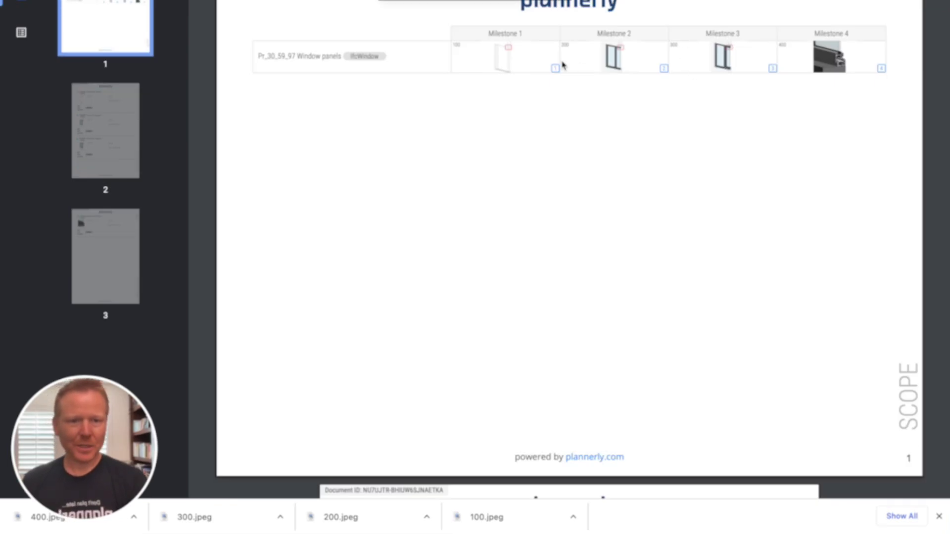
left_click(109, 132)
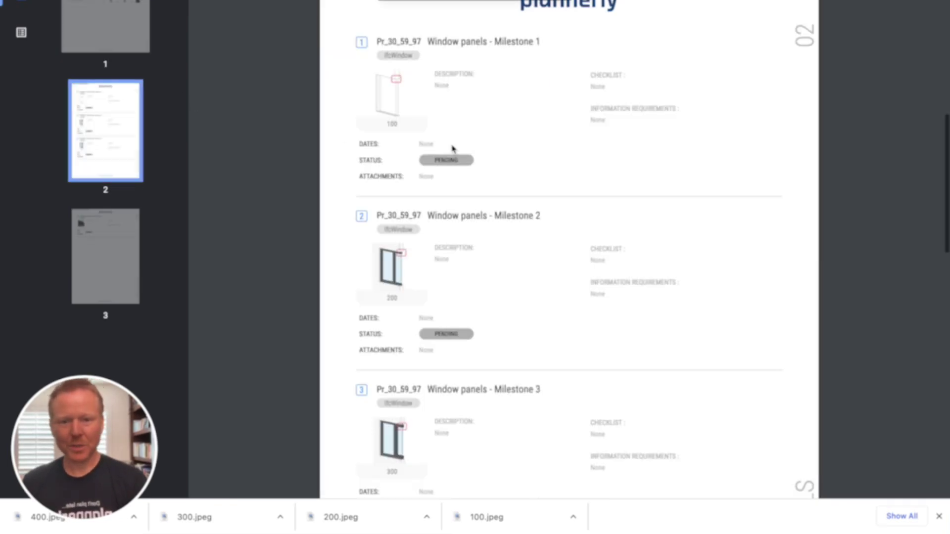
scroll(452, 148, "up", 2)
scroll(452, 148, "up", 5)
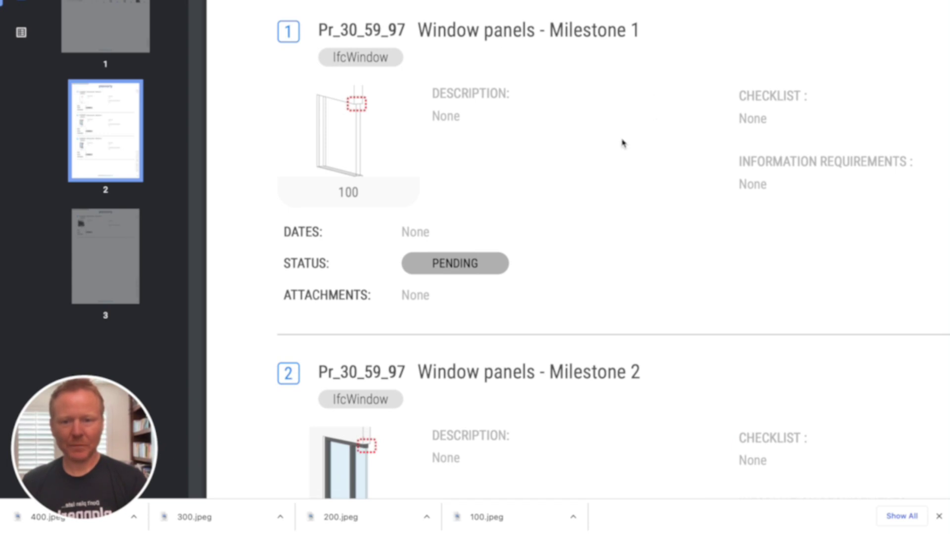
scroll(354, 193, "down", 5)
scroll(345, 241, "down", 4)
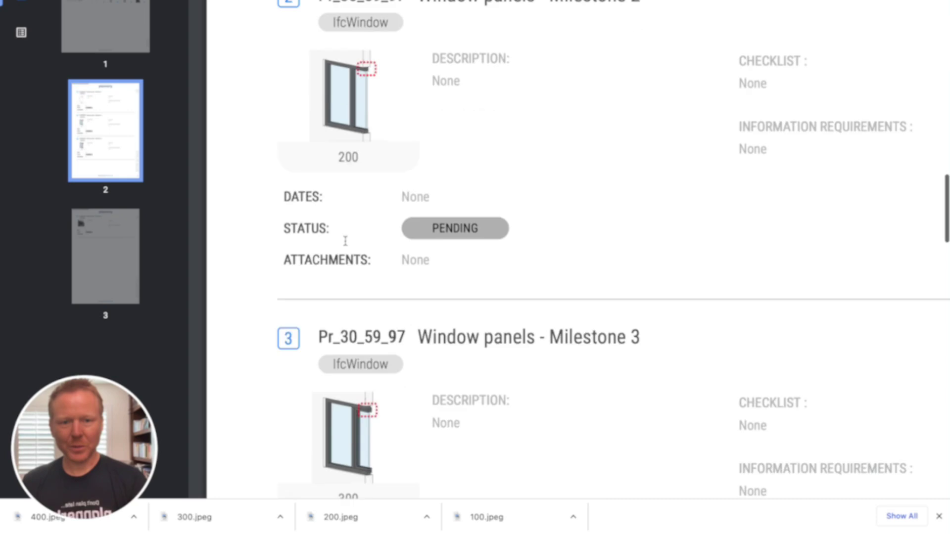
scroll(345, 241, "down", 10)
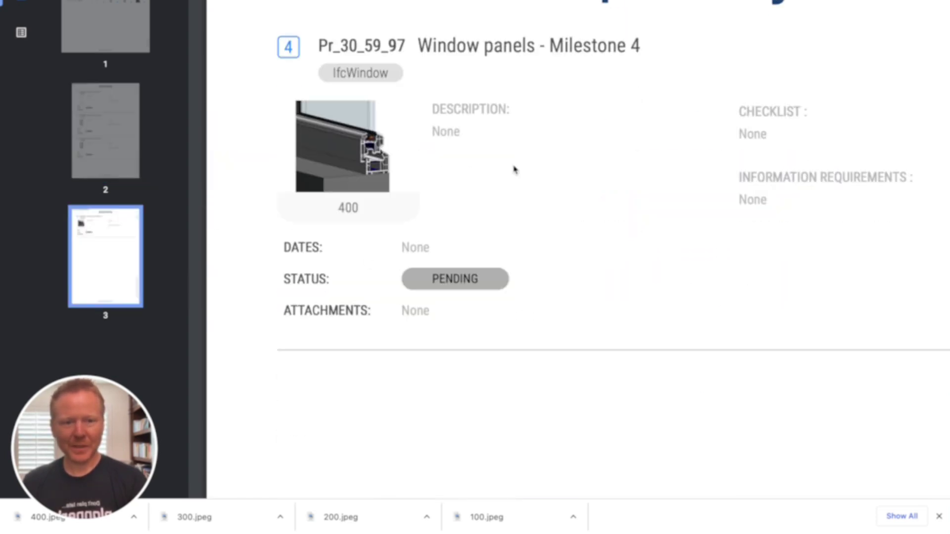
scroll(515, 170, "down", 3)
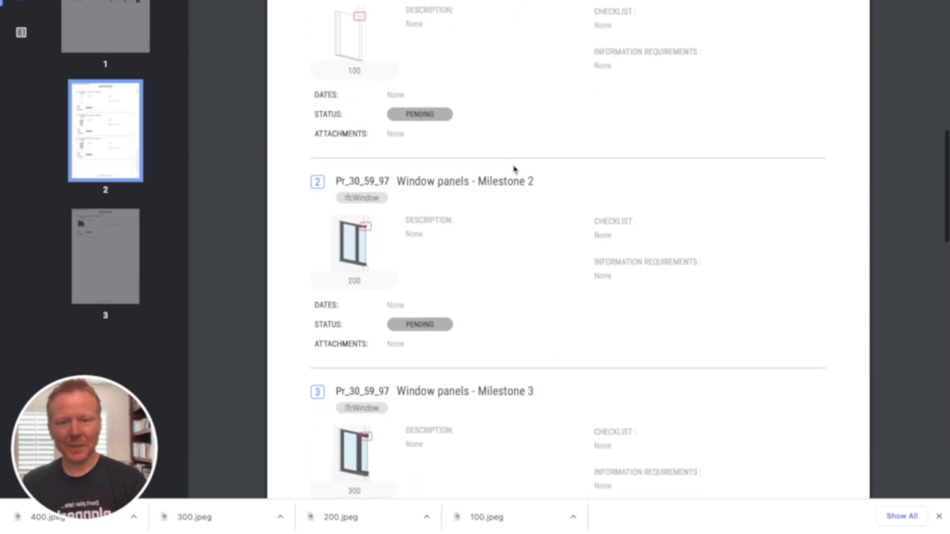
scroll(515, 170, "up", 5)
Step: Close the PDF and exports list, then copy Fixed Windows from the library into the scope
key("ctrl+w")
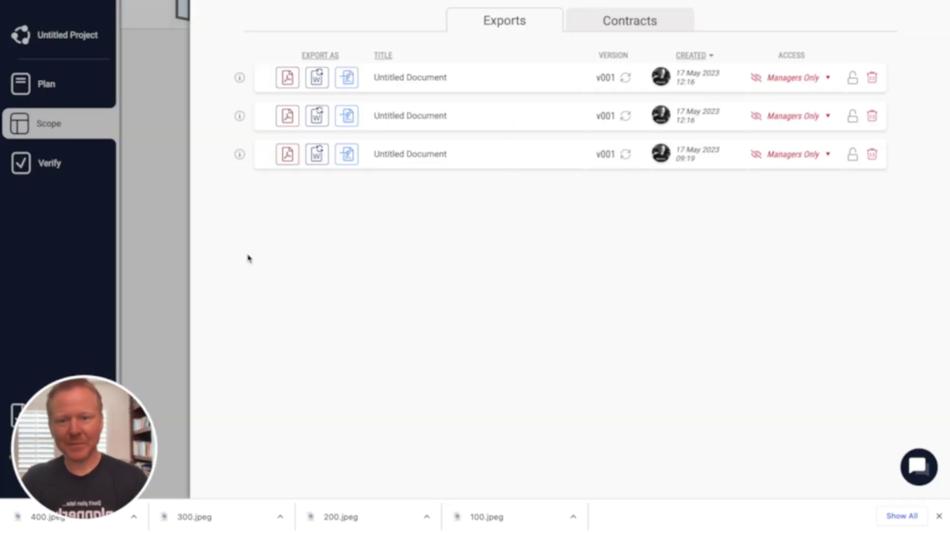
left_click(162, 91)
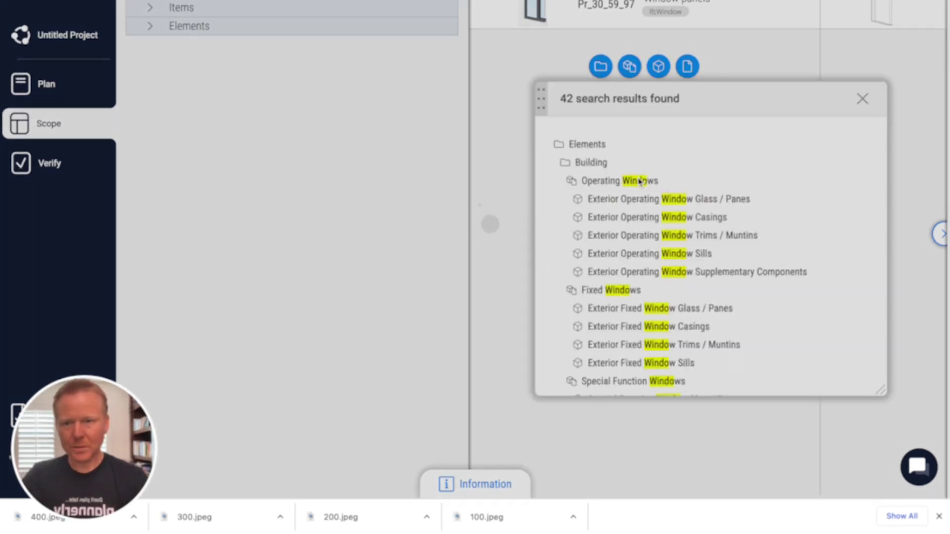
left_click(640, 181)
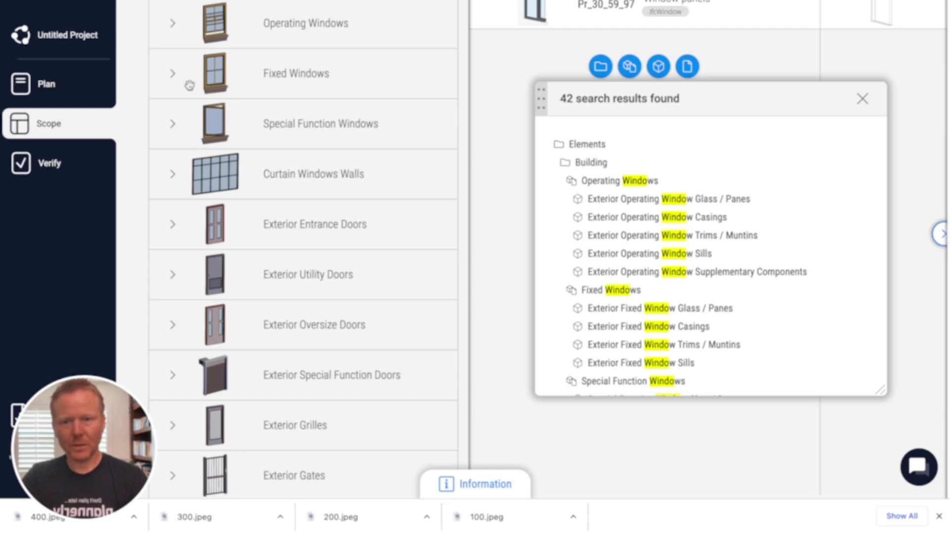
left_click(175, 78)
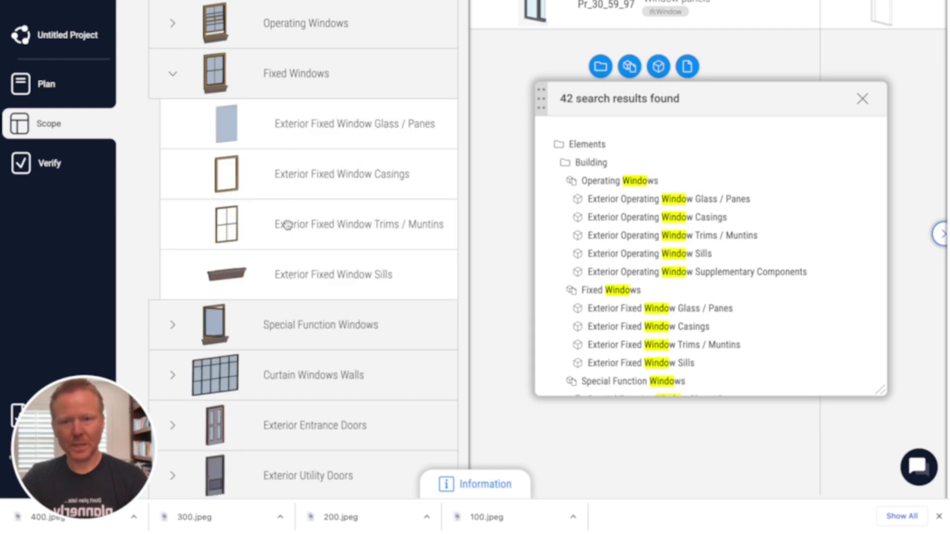
left_click_drag(435, 85, 639, 79)
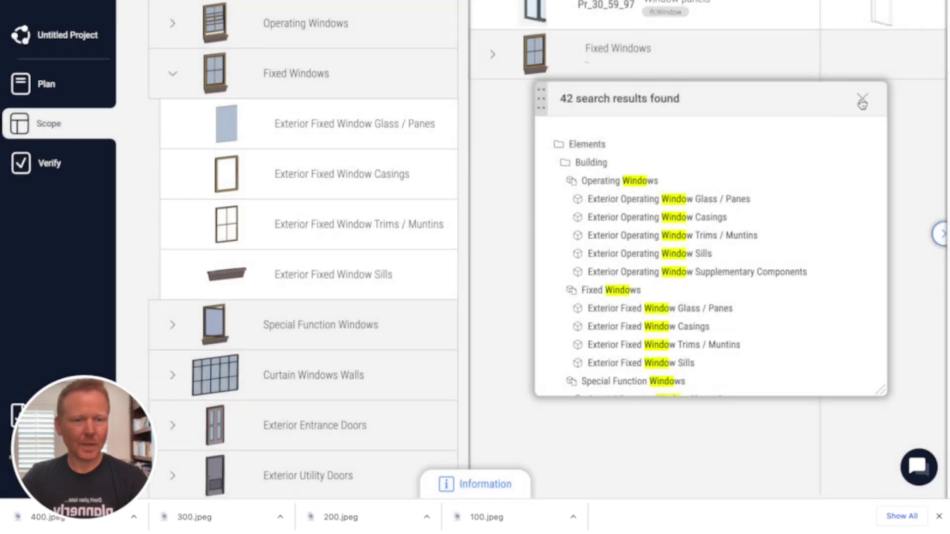
left_click(862, 100)
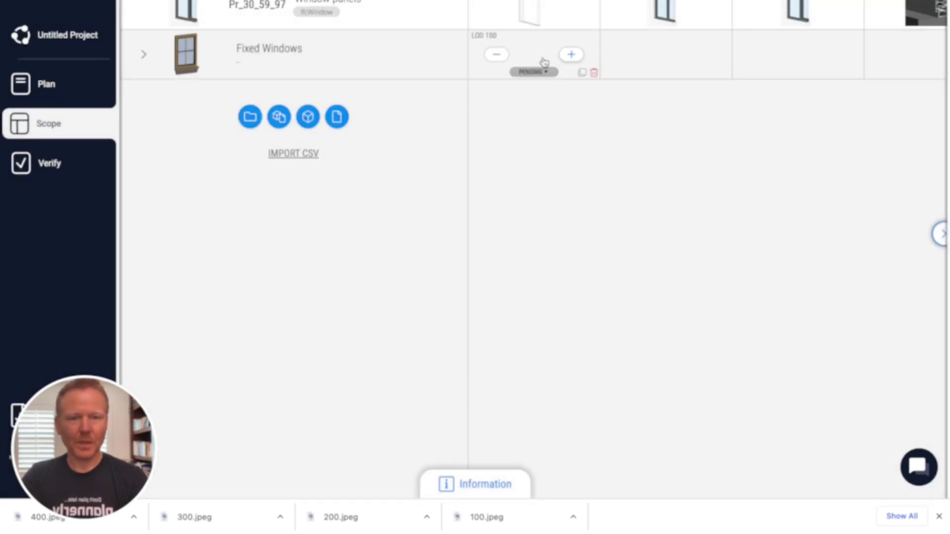
Step: Give Fixed Windows Milestone 2, 3 and 4 cells at LOD 200, 300 and 400
left_click(570, 55)
left_click(782, 64)
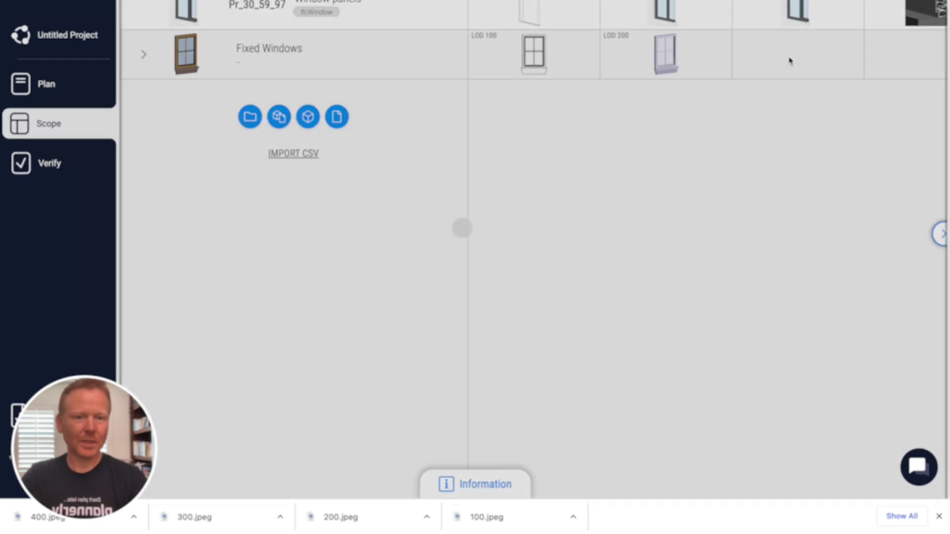
left_click(893, 57)
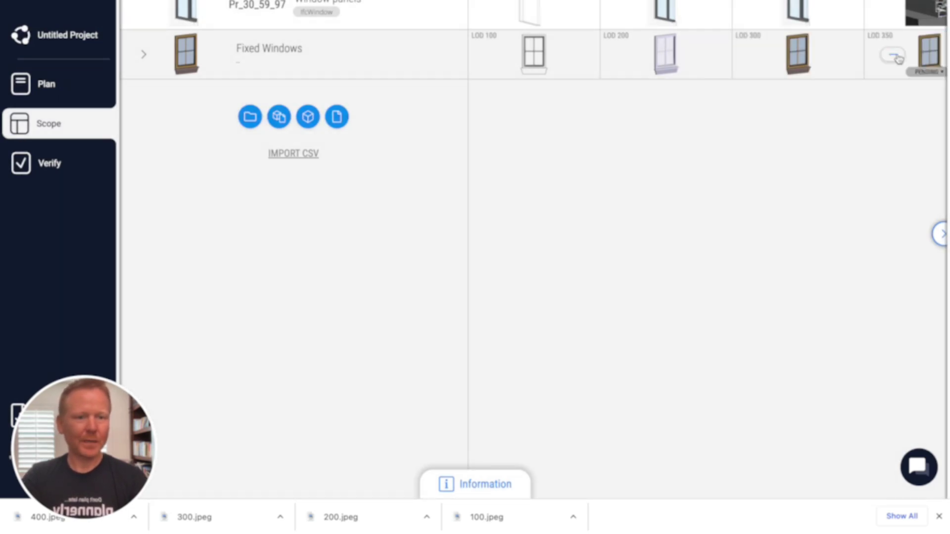
scroll(870, 78, "right", 4)
left_click(786, 56)
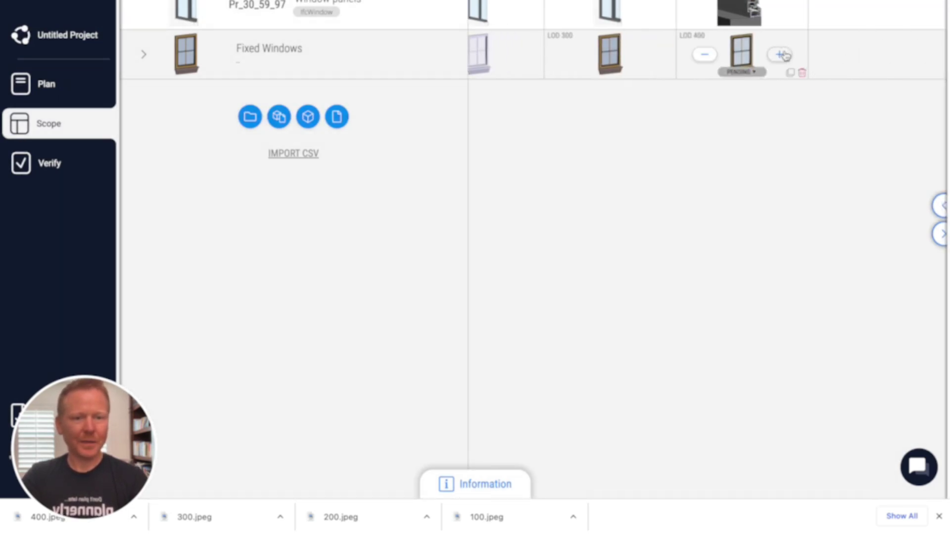
scroll(711, 140, "left", 4)
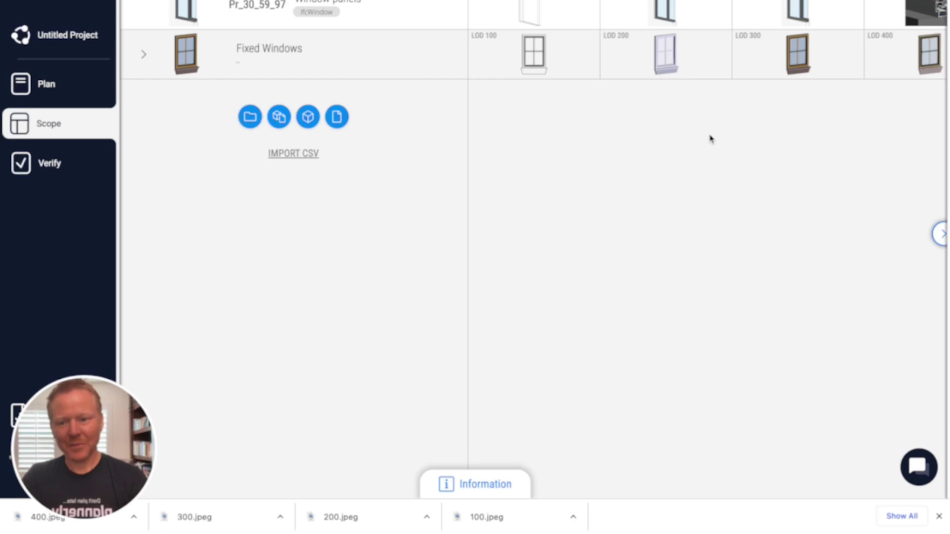
key("ctrl+Tab")
Step: Select the LOD 100 conceptual-model description in the BIM Experts post
scroll(451, 247, "up", 6)
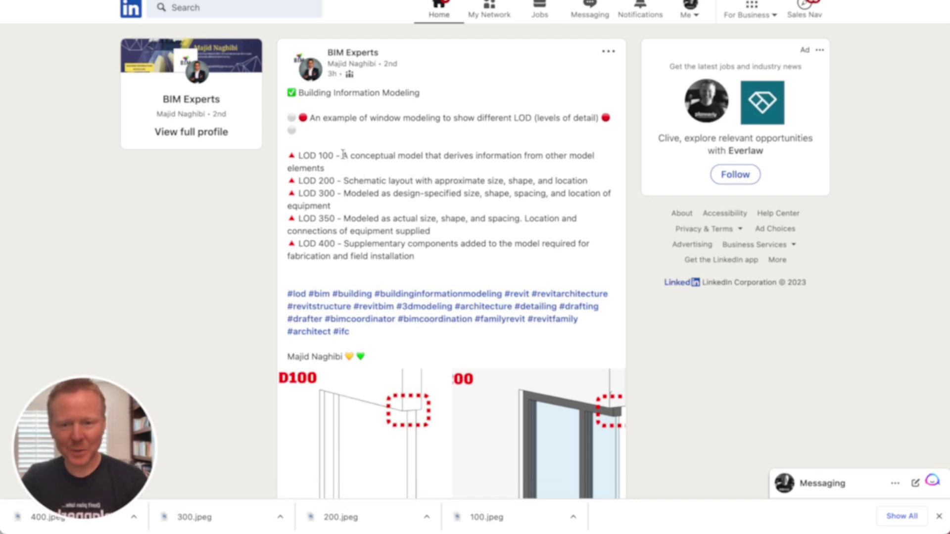
left_click_drag(343, 155, 551, 176)
key("ctrl+c")
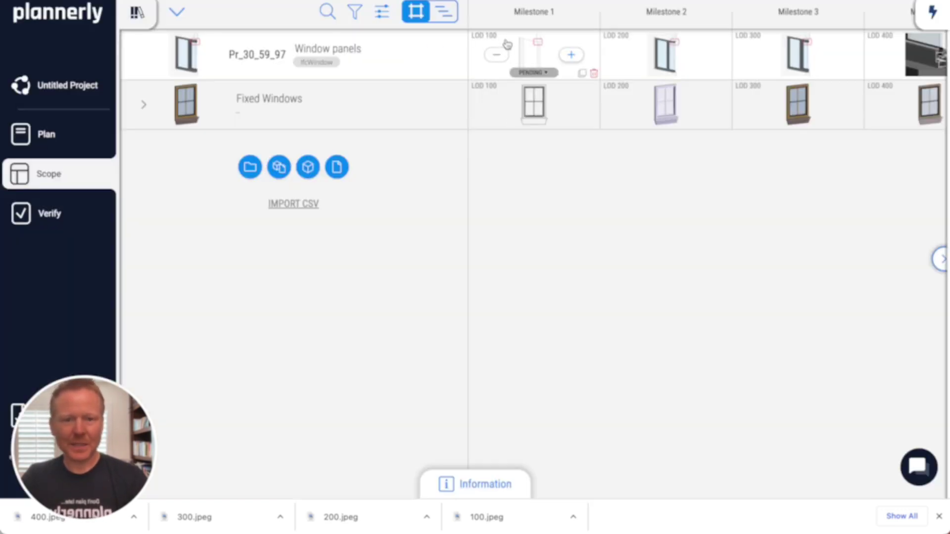
Step: Paste the LOD 100 conceptual-model definition into the Milestone 1 Window panels task description and save
left_click(520, 53)
left_click(369, 147)
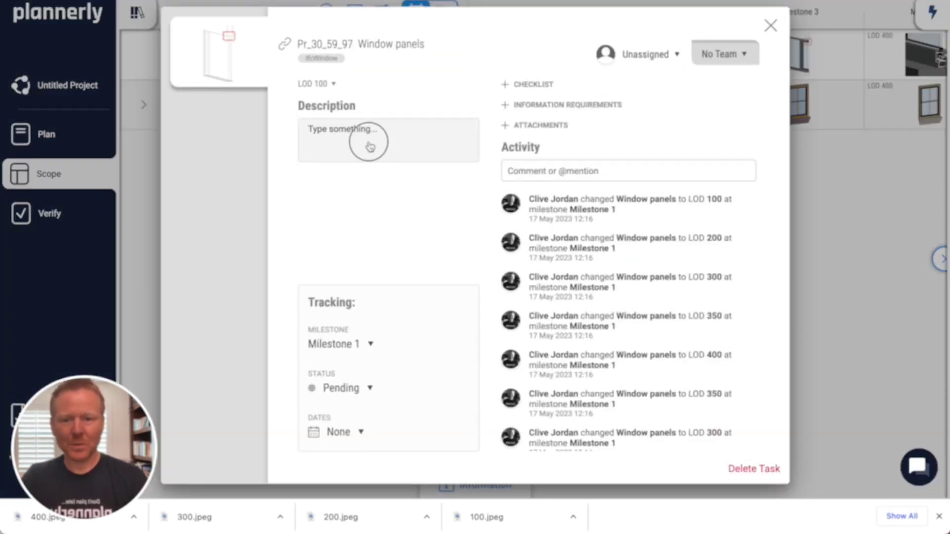
key("ctrl+v")
left_click(458, 86)
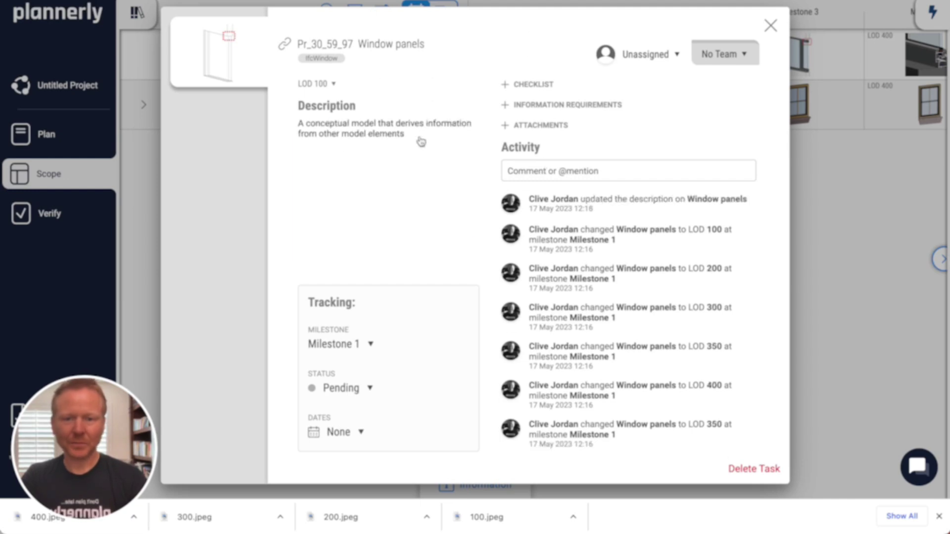
Step: Assign the task to a team member and to team ABC
left_click(639, 55)
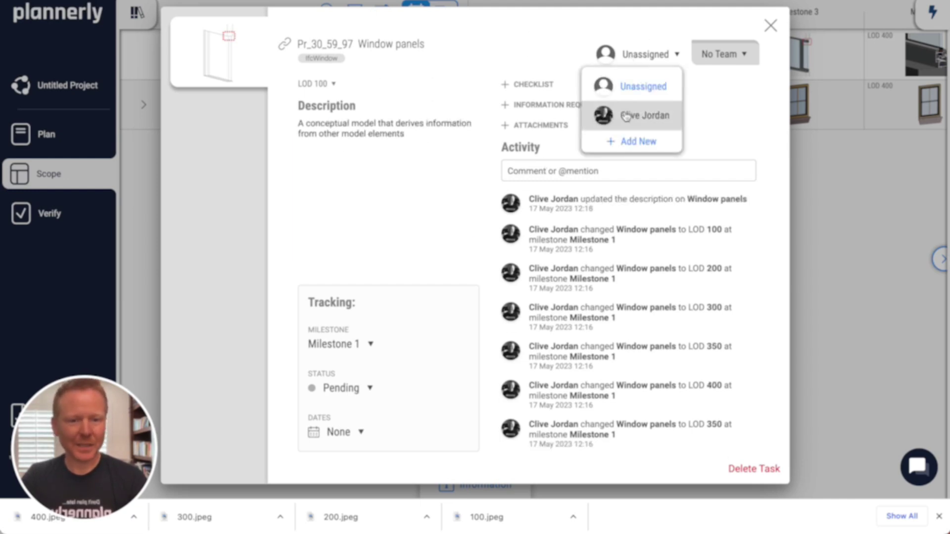
left_click(626, 112)
left_click(731, 55)
left_click(722, 107)
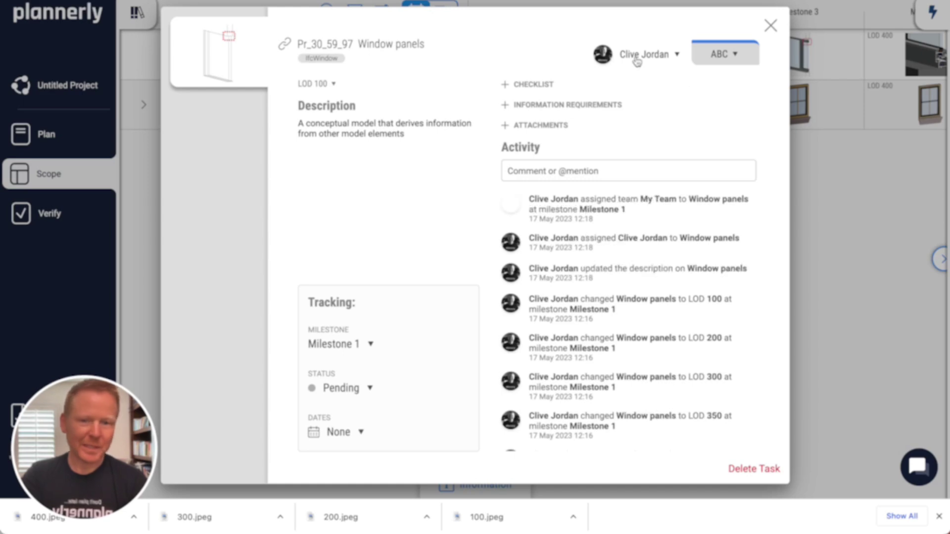
Step: Add a checklist to the task, leave its dates unset, and return to the scope grid
left_click(528, 82)
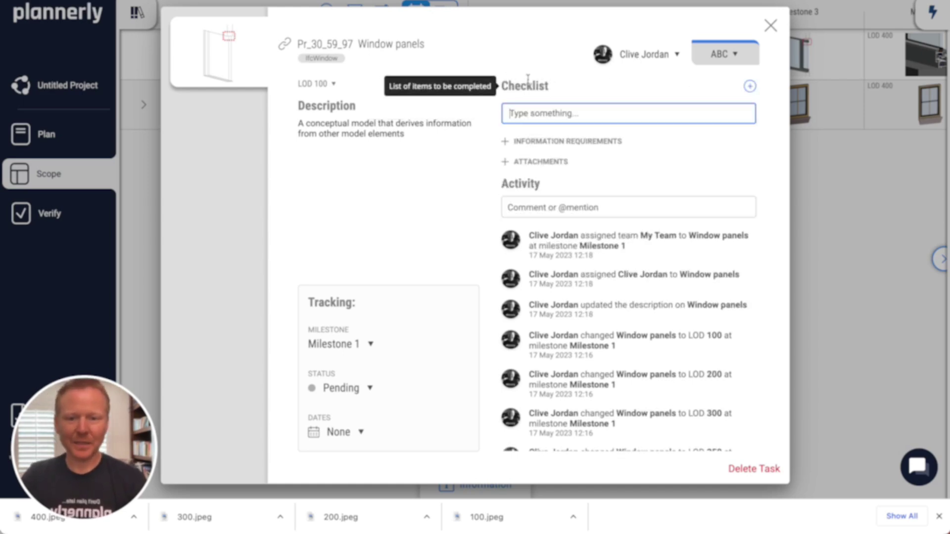
left_click(336, 434)
key("Escape")
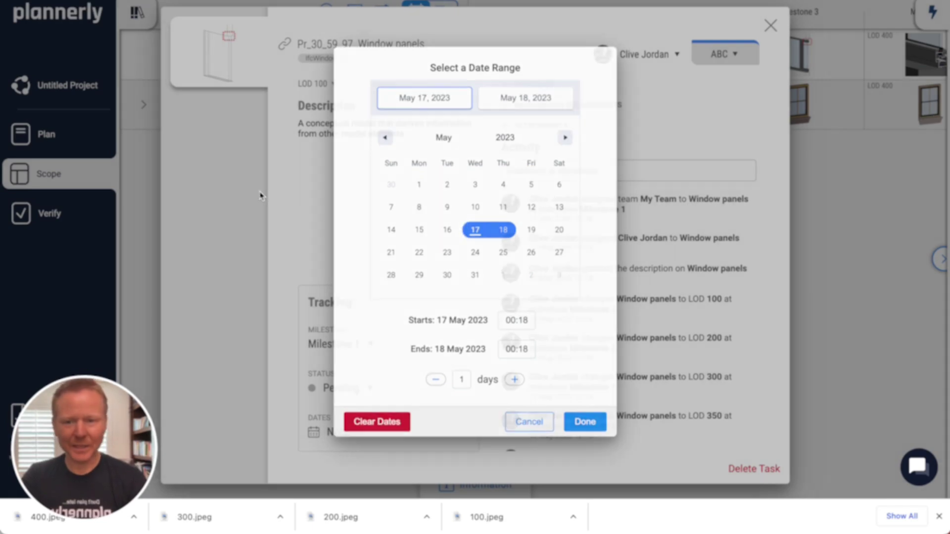
left_click(134, 200)
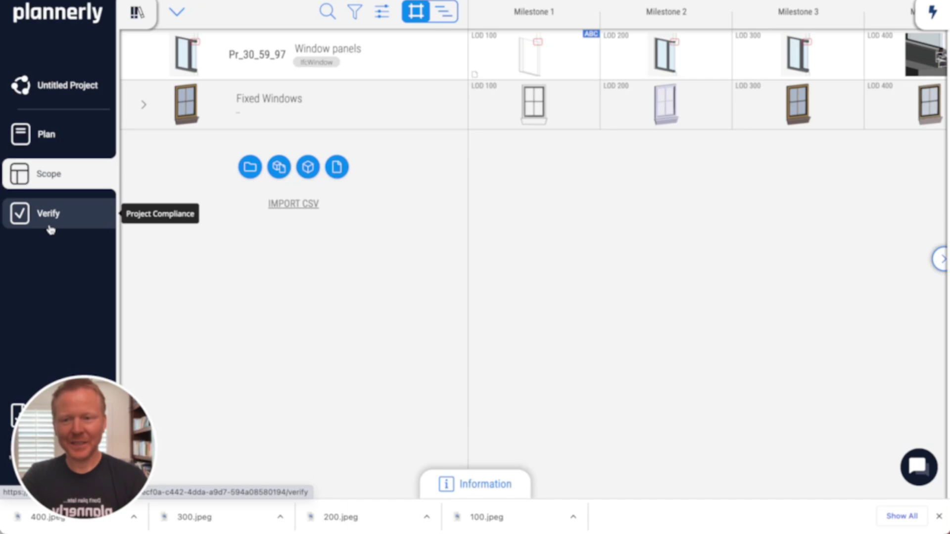
mouse_move(642, 72)
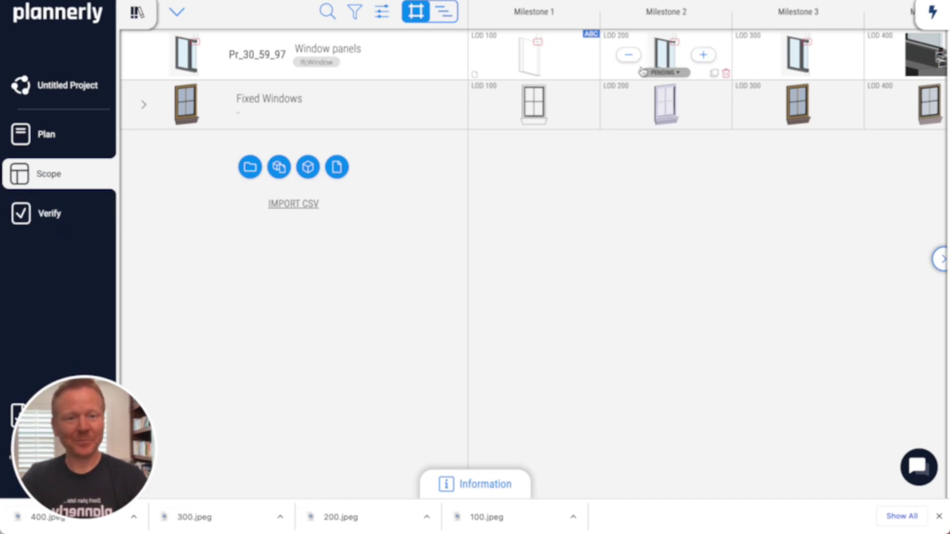